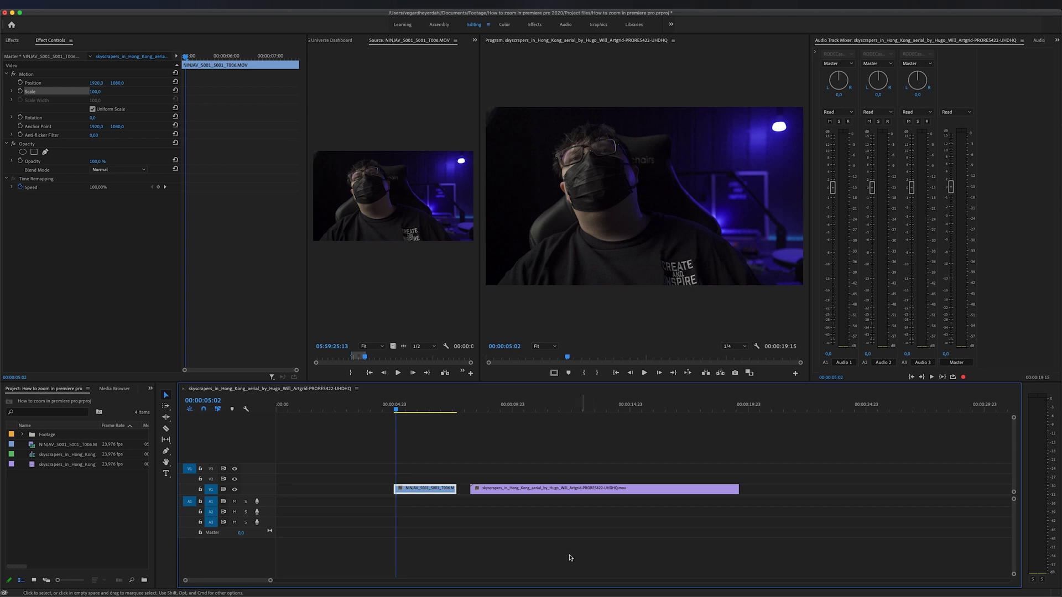
Step: Punch the NINJAV clip in to 155% scale and reframe it to Position 2639, 1460
{"action": "key", "text": "space"}
{"action": "key", "text": "space"}
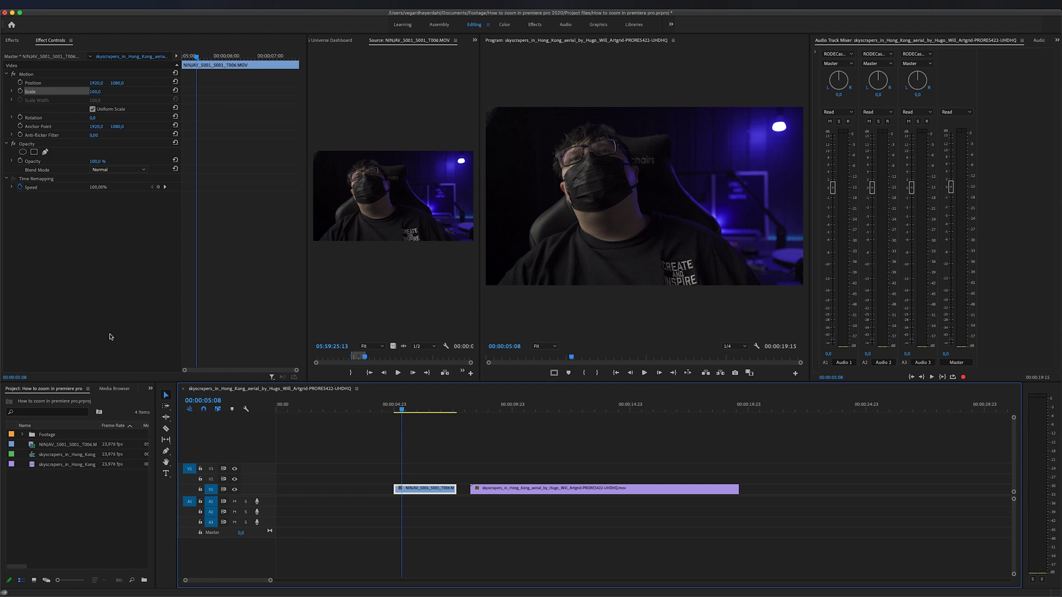
{"action": "left_click", "coordinate": [95, 93]}
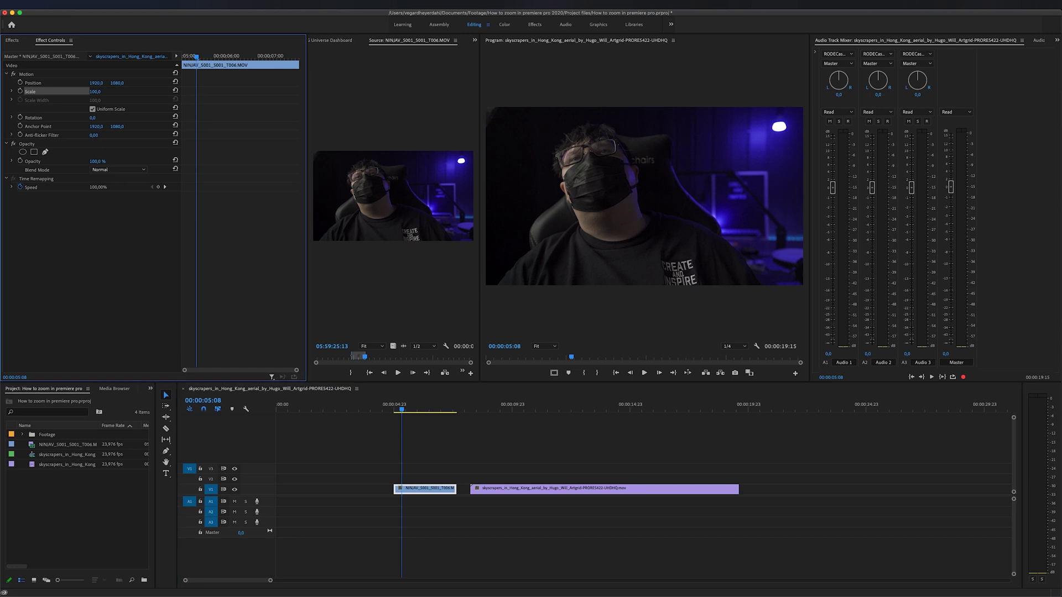
{"action": "left_click_drag", "start_coordinate": [94, 93], "coordinate": [132, 93]}
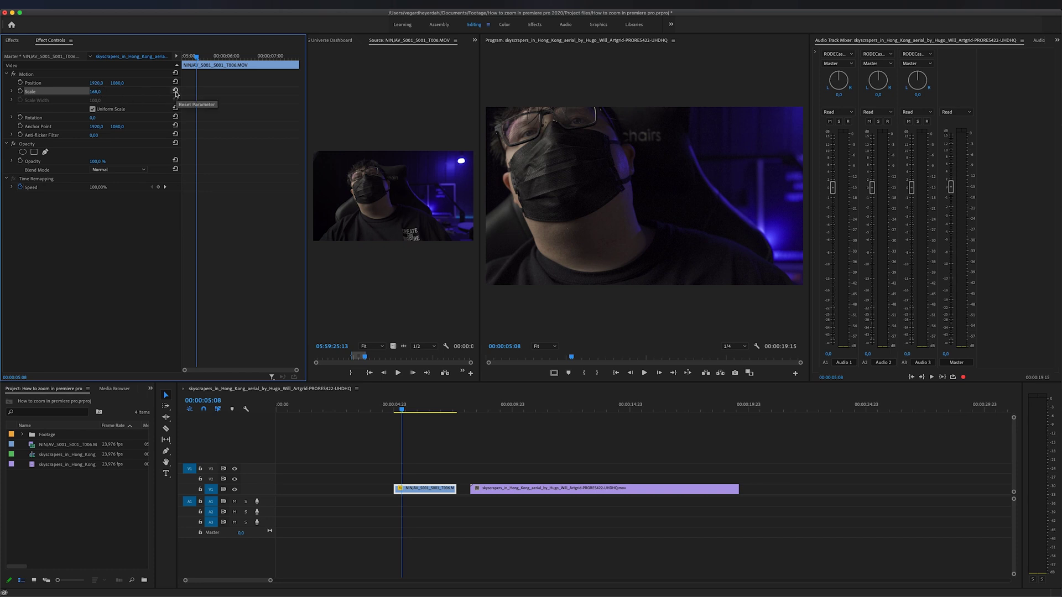
{"action": "left_click", "coordinate": [176, 92]}
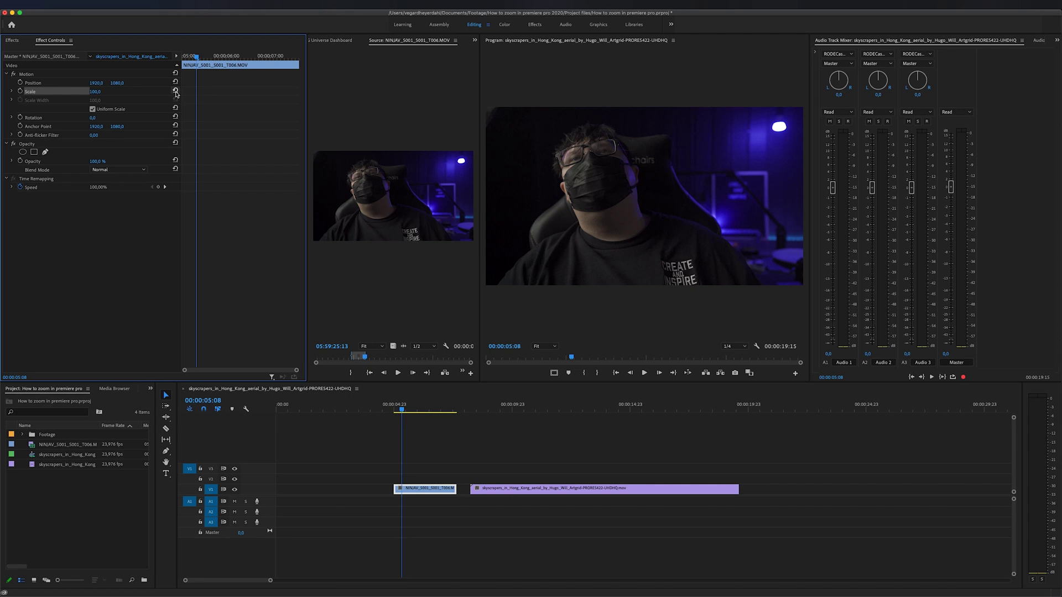
{"action": "left_click_drag", "start_coordinate": [95, 91], "coordinate": [125, 92]}
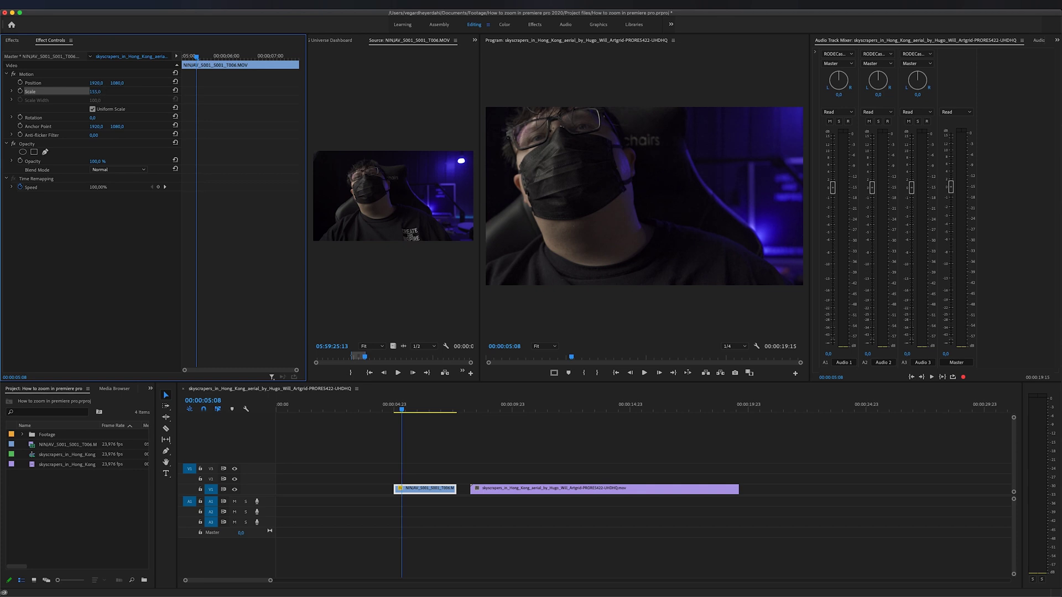
{"action": "left_click_drag", "start_coordinate": [96, 83], "coordinate": [498, 82]}
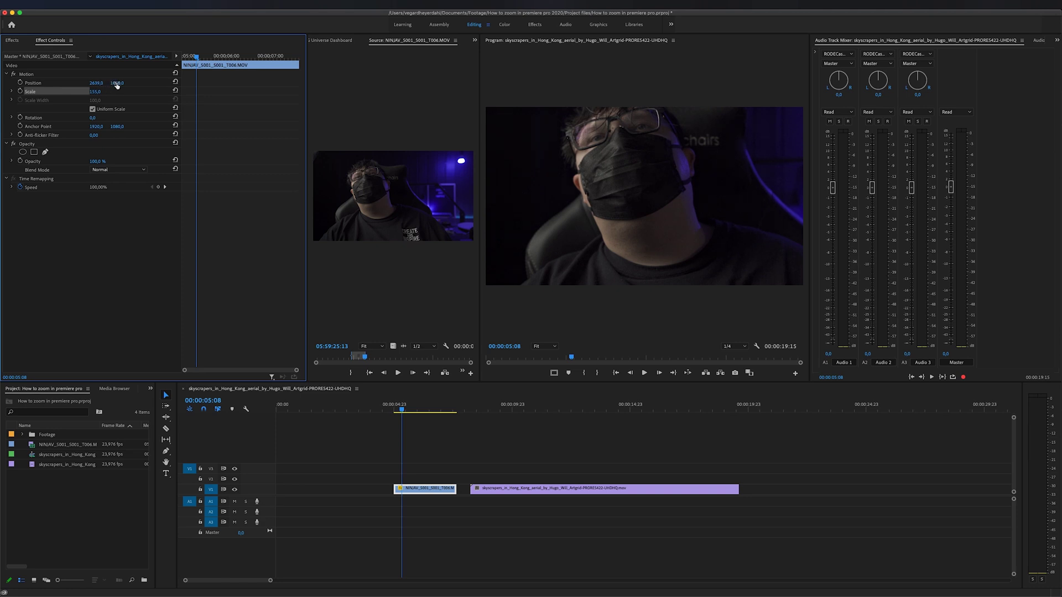
{"action": "mouse_move", "coordinate": [116, 83]}
{"action": "left_mouse_down"}
{"action": "mouse_move", "coordinate": [333, 82]}
{"action": "mouse_move", "coordinate": [117, 95]}
{"action": "left_mouse_up"}
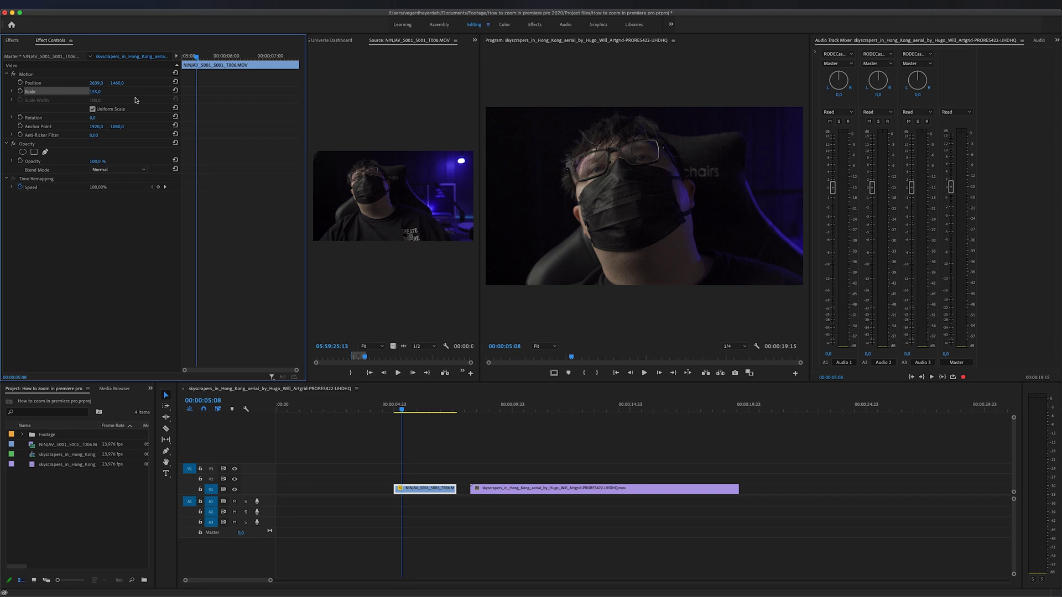
Step: Keyframe the clip from Scale 100 at 1920, 1080 to Scale 150 at 2641, 1421
{"action": "left_click", "coordinate": [174, 91]}
{"action": "left_click", "coordinate": [174, 82]}
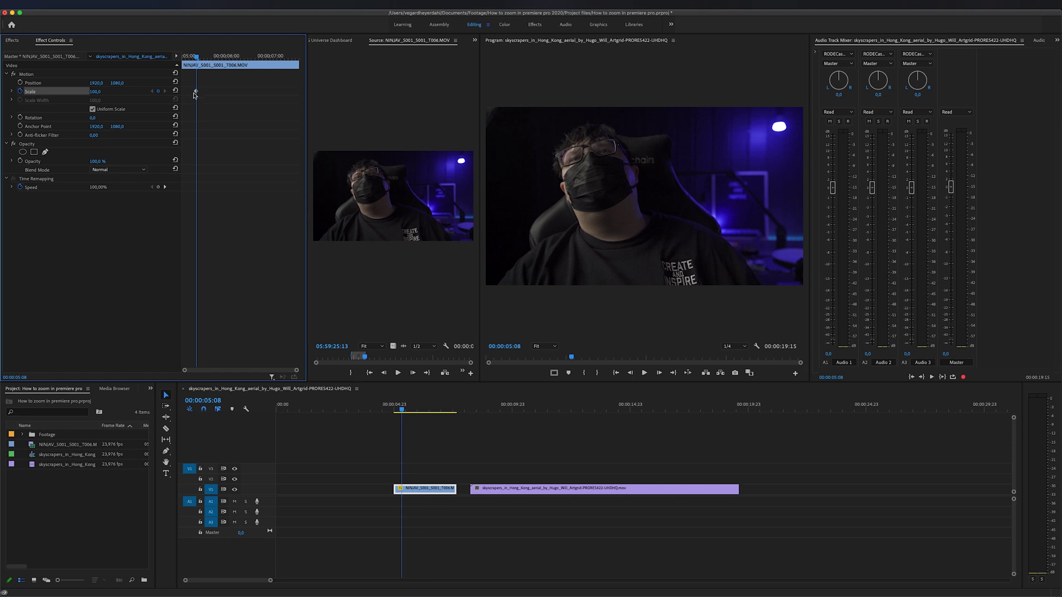
{"action": "left_click", "coordinate": [21, 83]}
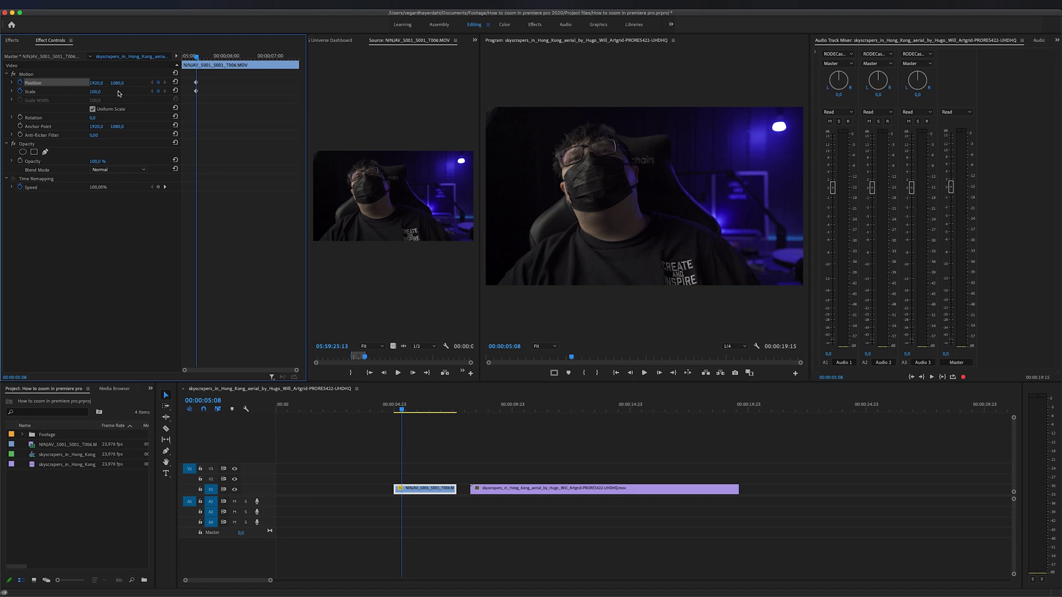
{"action": "left_click", "coordinate": [200, 58]}
{"action": "left_click_drag", "start_coordinate": [200, 58], "coordinate": [212, 59]}
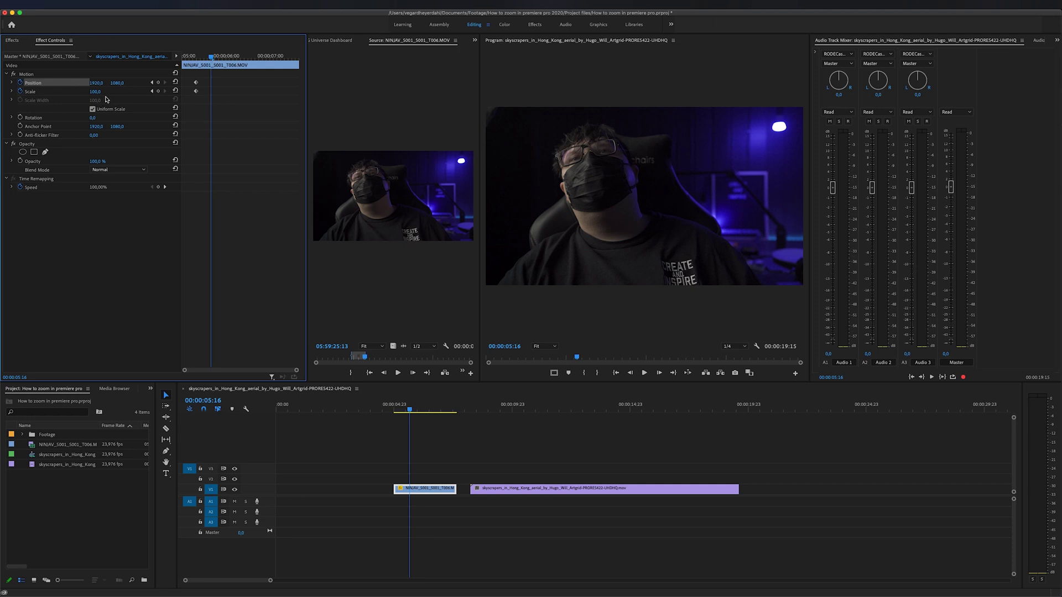
{"action": "left_click_drag", "start_coordinate": [98, 95], "coordinate": [125, 95]}
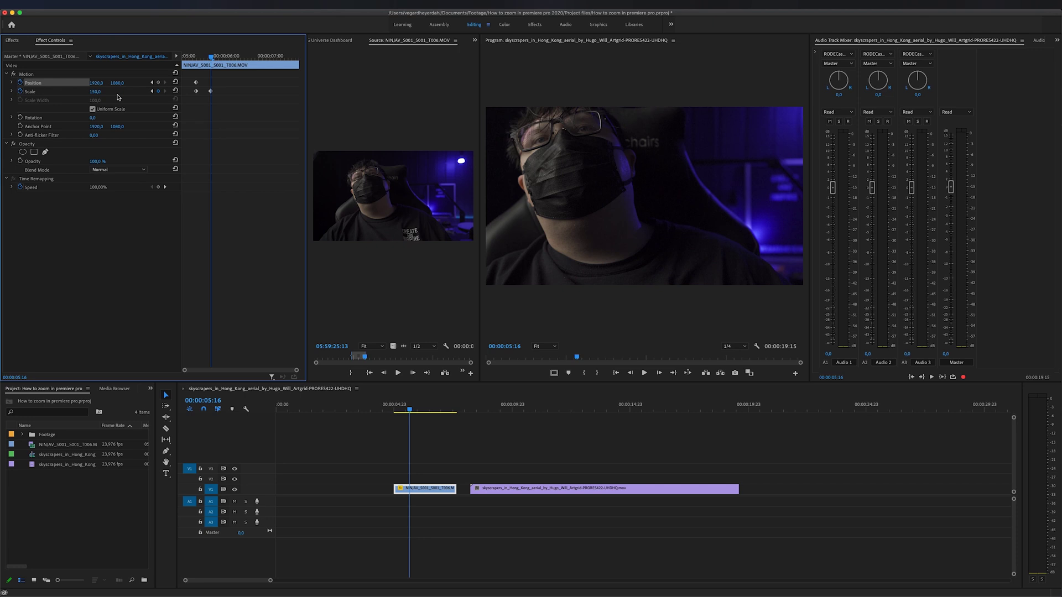
{"action": "left_click_drag", "start_coordinate": [96, 83], "coordinate": [145, 83]}
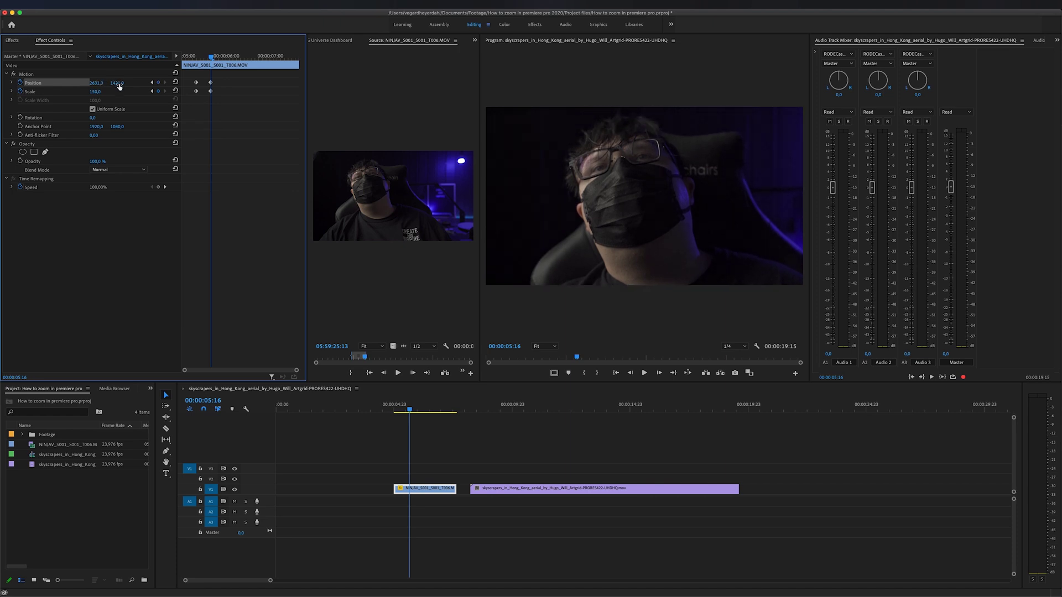
Step: Preview the zoom animation twice from just before it starts
{"action": "left_click", "coordinate": [187, 56]}
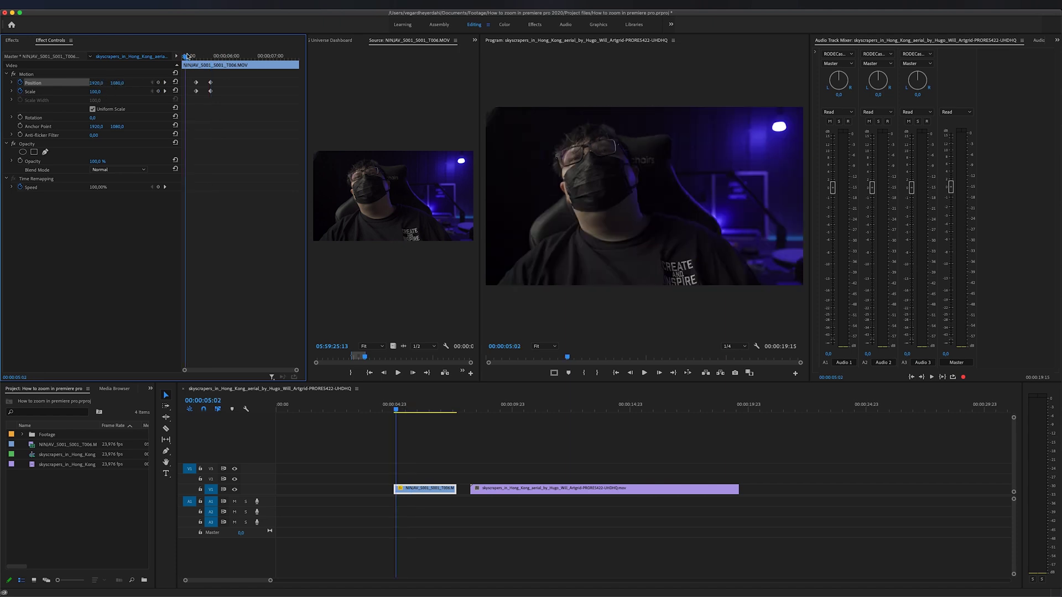
{"action": "key", "text": "space"}
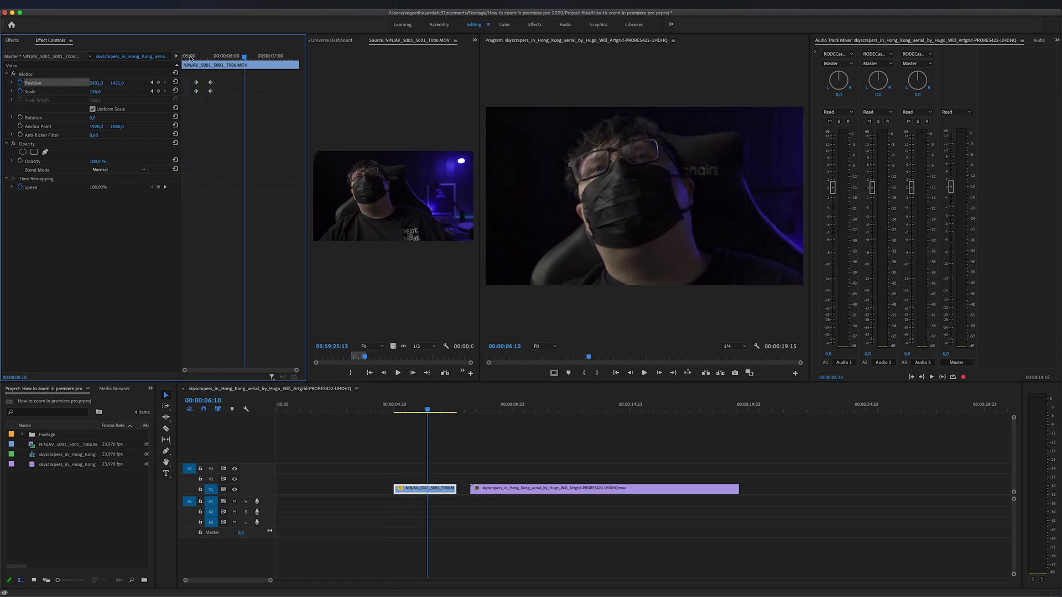
{"action": "left_click", "coordinate": [189, 56]}
{"action": "key", "text": "space"}
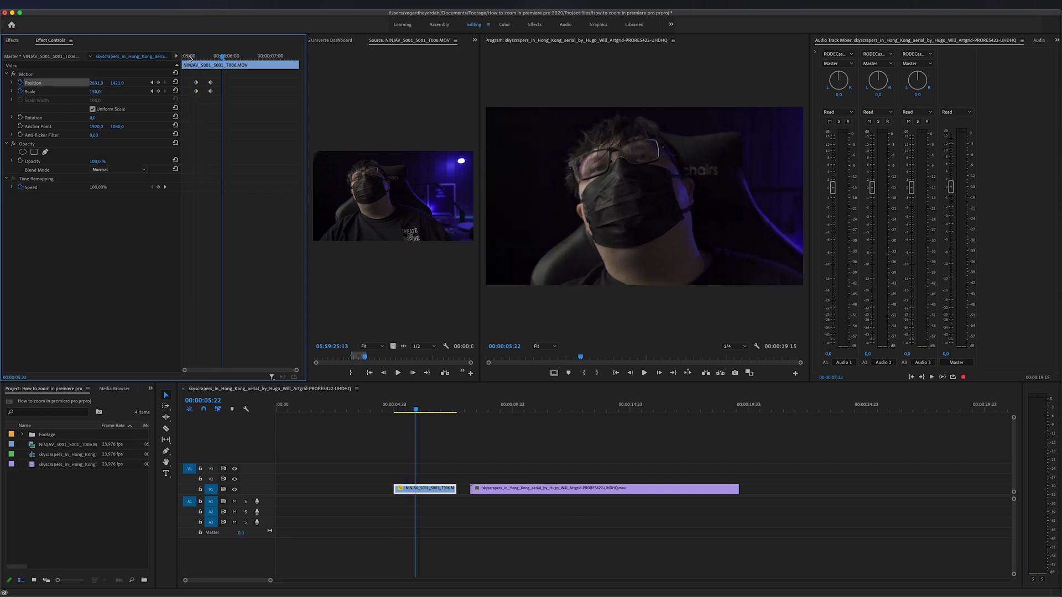
{"action": "left_click", "coordinate": [190, 58]}
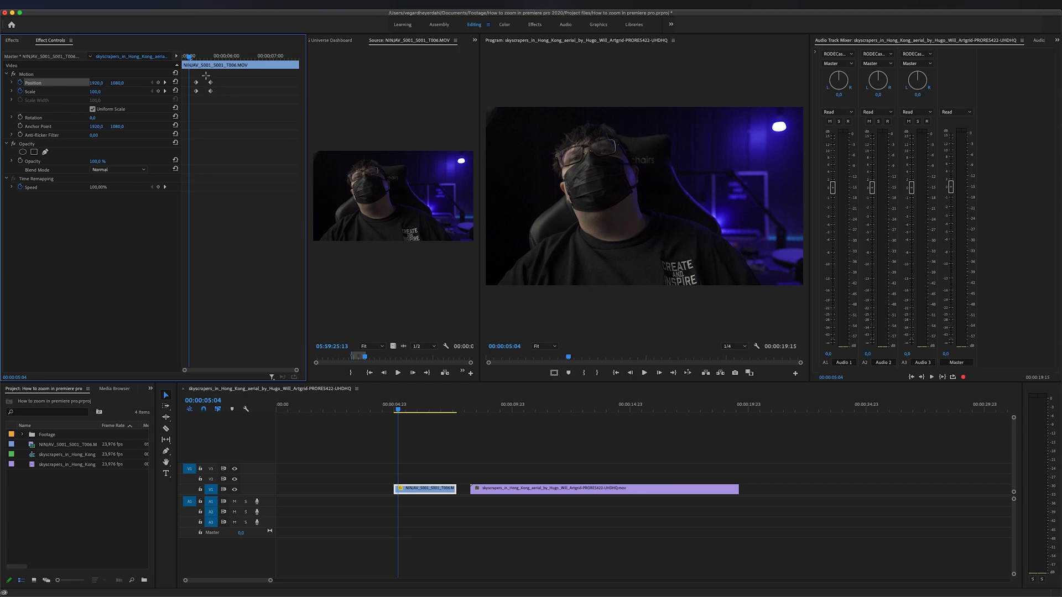
Step: Drag the ending Position and Scale keyframes later and preview the slower zoom
{"action": "left_click_drag", "start_coordinate": [205, 76], "coordinate": [216, 98]}
{"action": "left_click_drag", "start_coordinate": [213, 95], "coordinate": [264, 101]}
{"action": "key", "text": "space"}
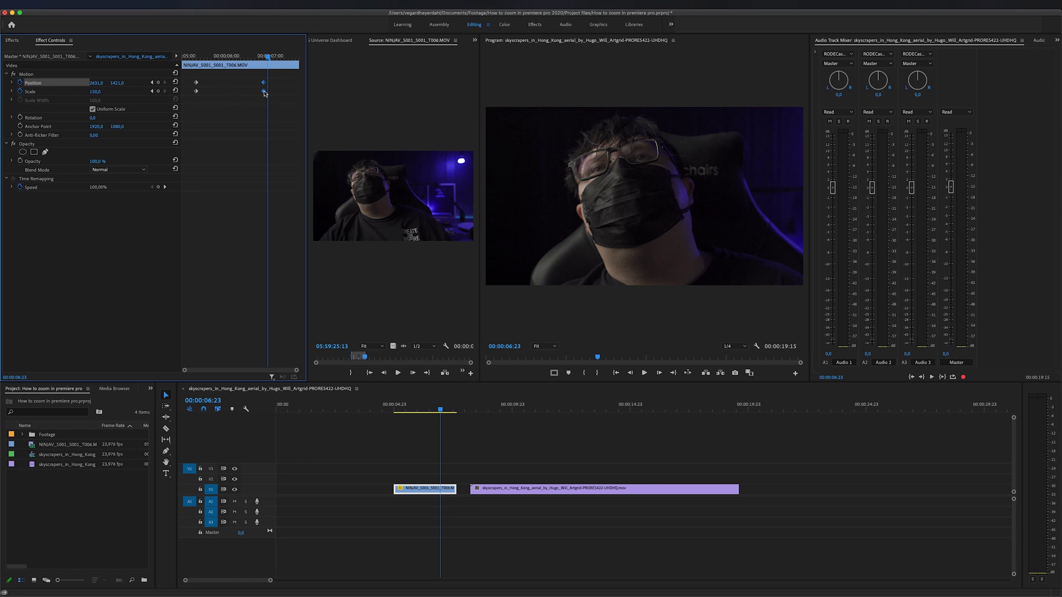
Step: Move the ending keyframes right beside the starting ones and preview the faster zoom
{"action": "left_click_drag", "start_coordinate": [263, 92], "coordinate": [203, 93]}
{"action": "left_click", "coordinate": [191, 56]}
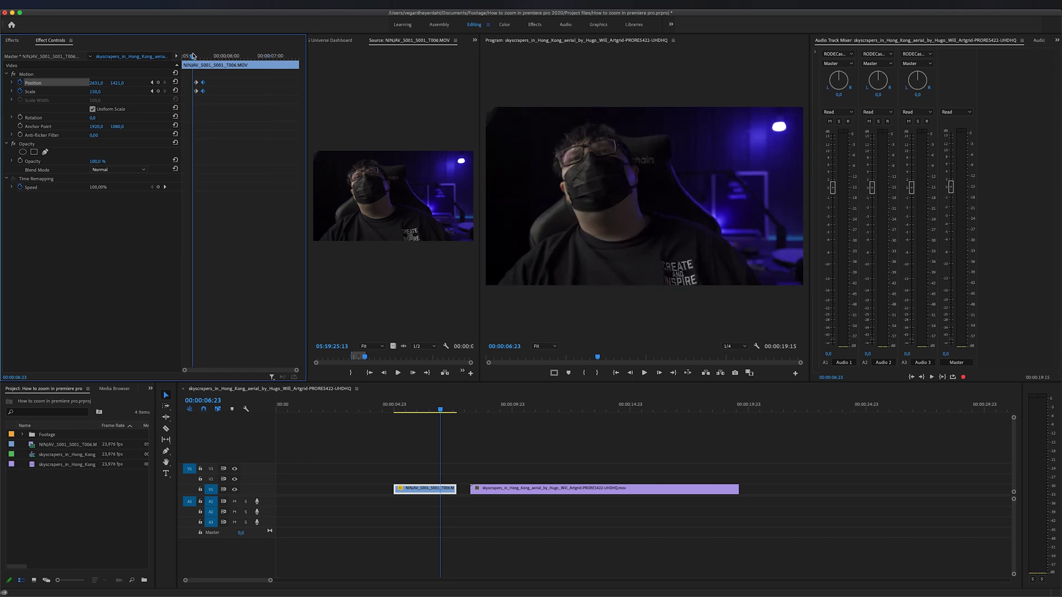
{"action": "key", "text": "space"}
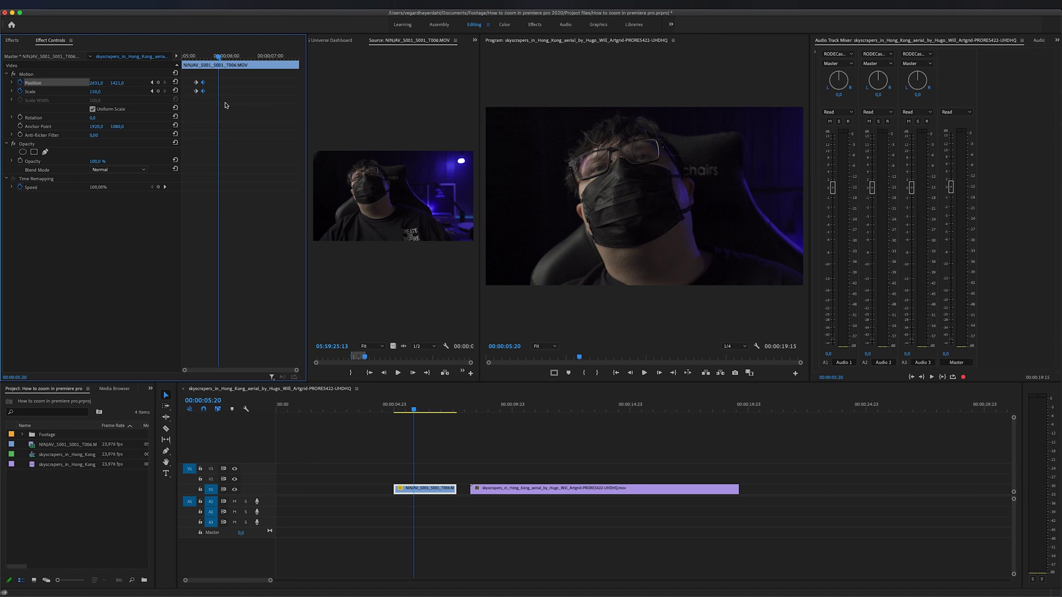
{"action": "left_click", "coordinate": [215, 98]}
Step: Set the starting Position and Scale keyframes to Ease Out
{"action": "left_click_drag", "start_coordinate": [190, 78], "coordinate": [198, 96]}
{"action": "right_click", "coordinate": [196, 94]}
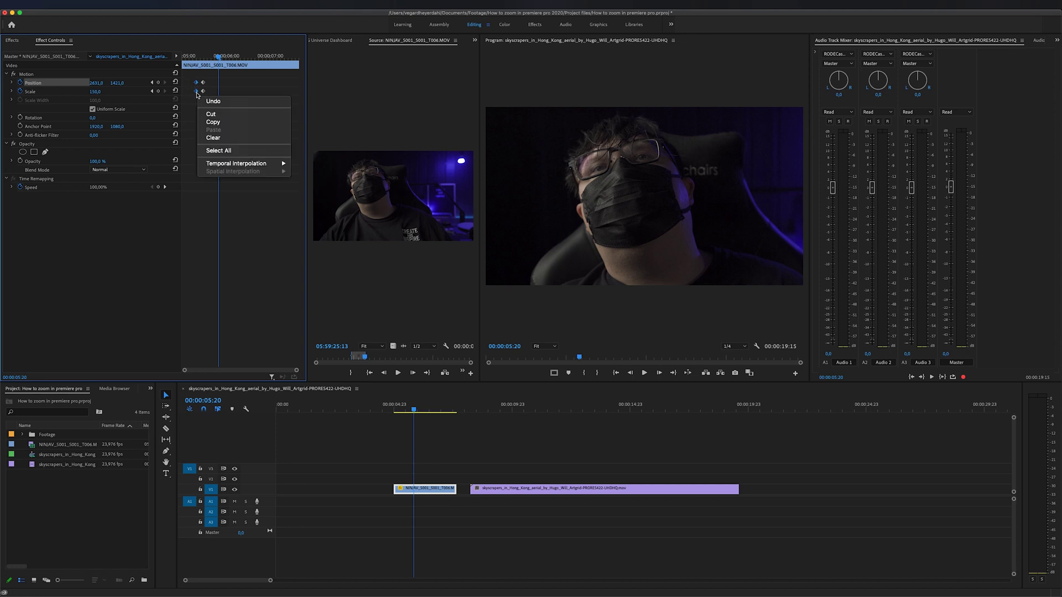
{"action": "mouse_move", "coordinate": [269, 165]}
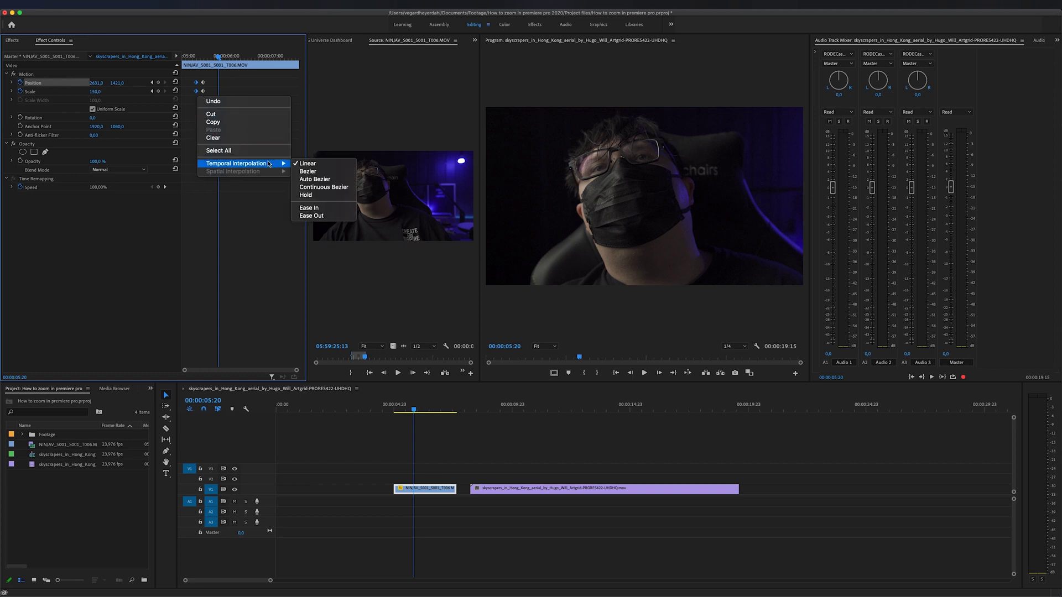
{"action": "left_click", "coordinate": [322, 216]}
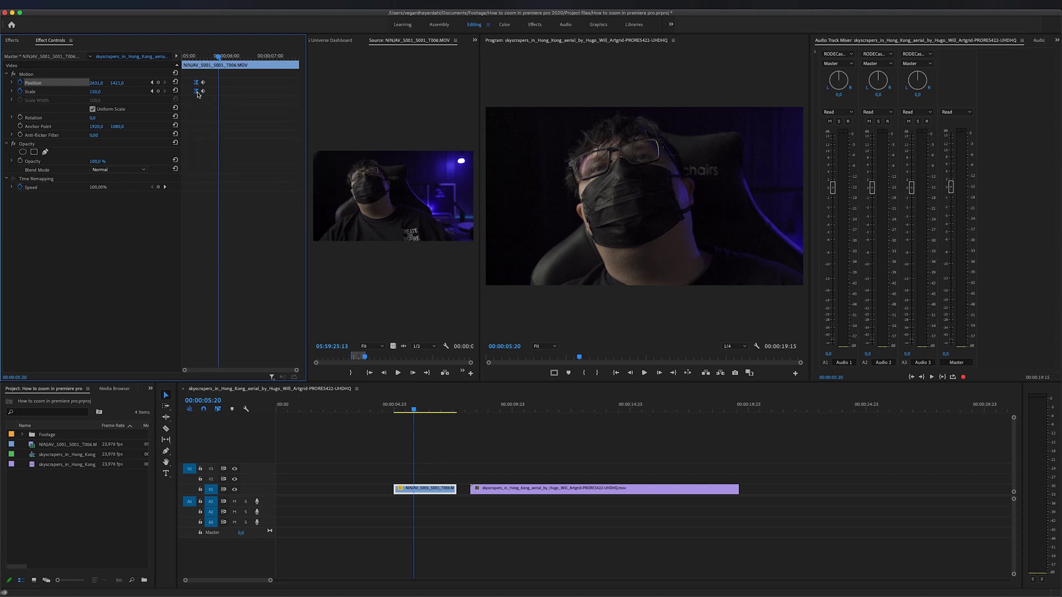
Step: Set the ending Position and Scale keyframes to Ease In
{"action": "left_click", "coordinate": [209, 87]}
{"action": "left_click_drag", "start_coordinate": [212, 78], "coordinate": [199, 96]}
{"action": "right_click", "coordinate": [202, 94]}
{"action": "mouse_move", "coordinate": [260, 167]}
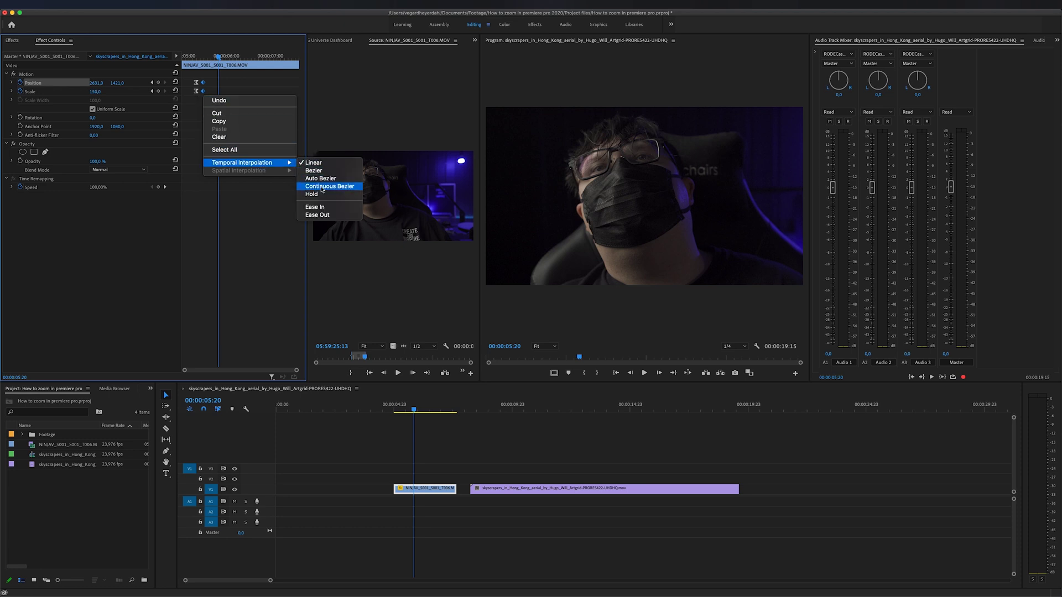
{"action": "left_click", "coordinate": [328, 209]}
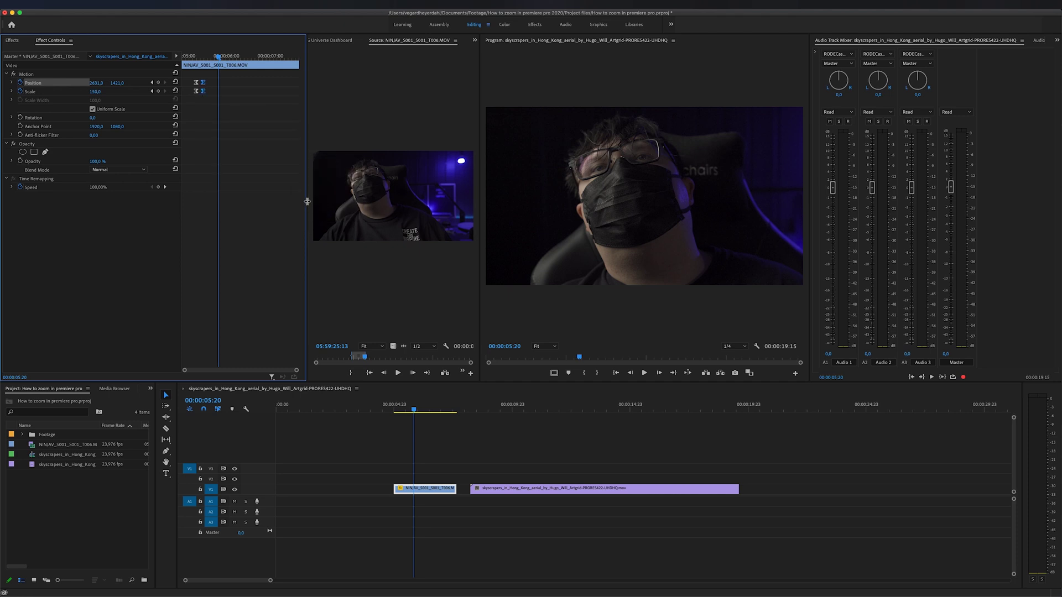
Step: Scrub and play the eased zoom, then move the playhead onto the skyscrapers_in_Hong_Kong clip
{"action": "left_click", "coordinate": [191, 57]}
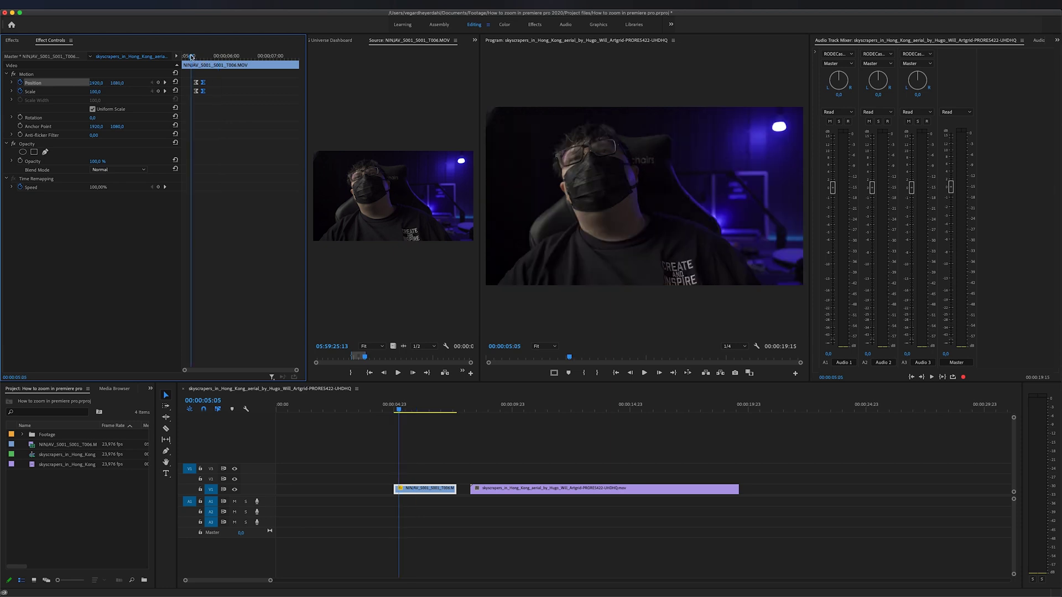
{"action": "left_click_drag", "start_coordinate": [191, 57], "coordinate": [229, 57]}
{"action": "left_click_drag", "start_coordinate": [204, 93], "coordinate": [217, 98]}
{"action": "left_click", "coordinate": [189, 57]}
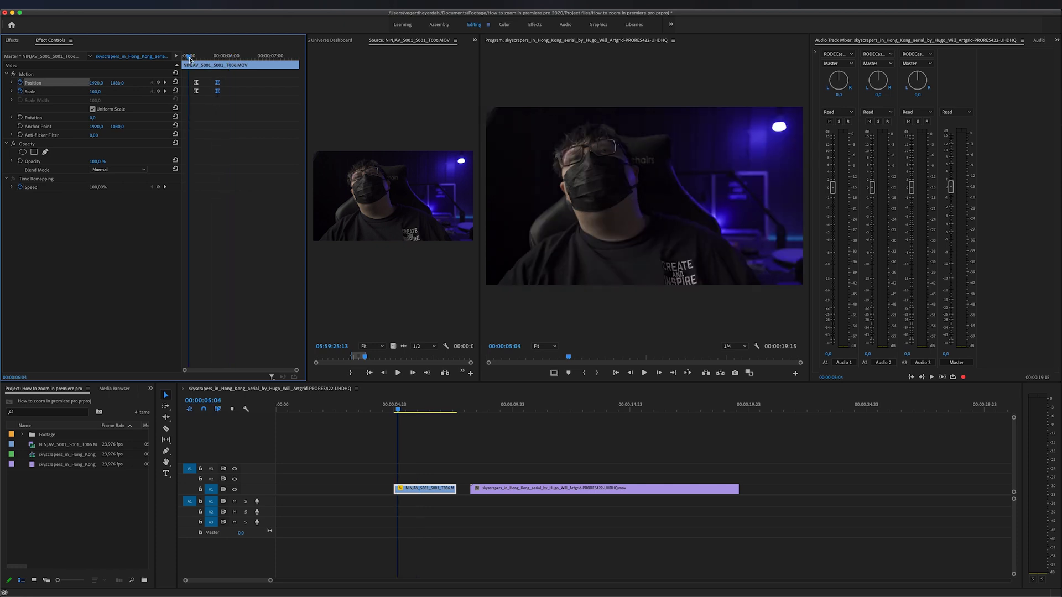
{"action": "key", "text": "space"}
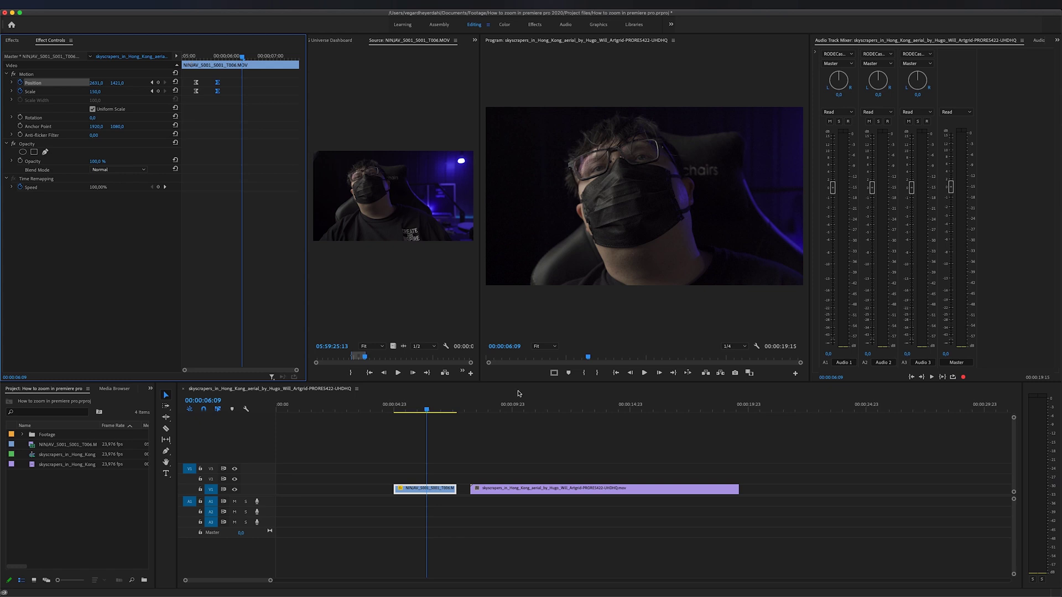
{"action": "left_click_drag", "start_coordinate": [504, 410], "coordinate": [574, 415]}
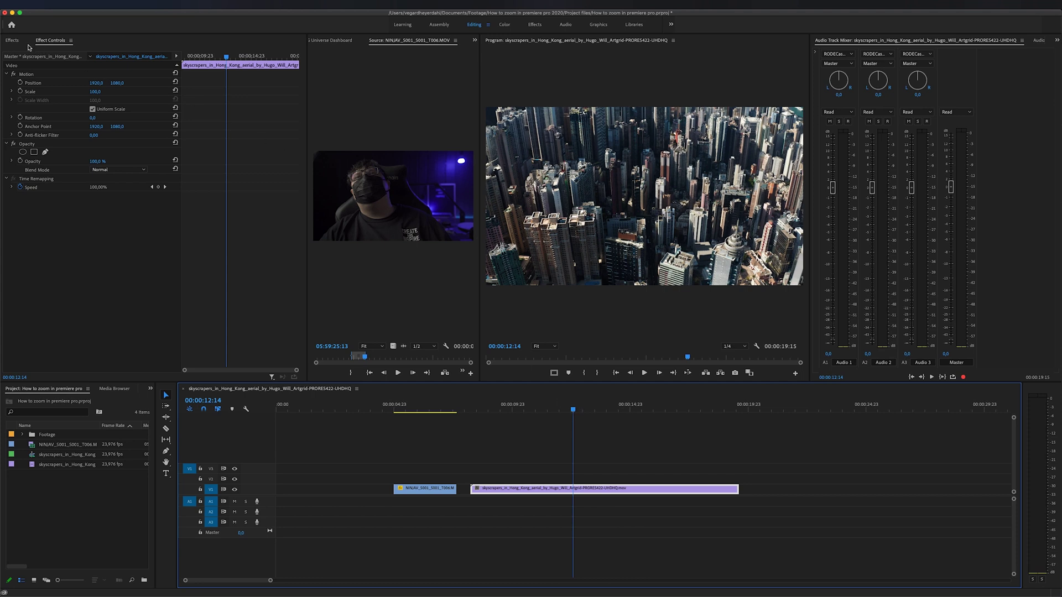
Step: Search the Effects panel for 'trans' and drop the Transform effect onto the skyscrapers clip
{"action": "left_click", "coordinate": [12, 41]}
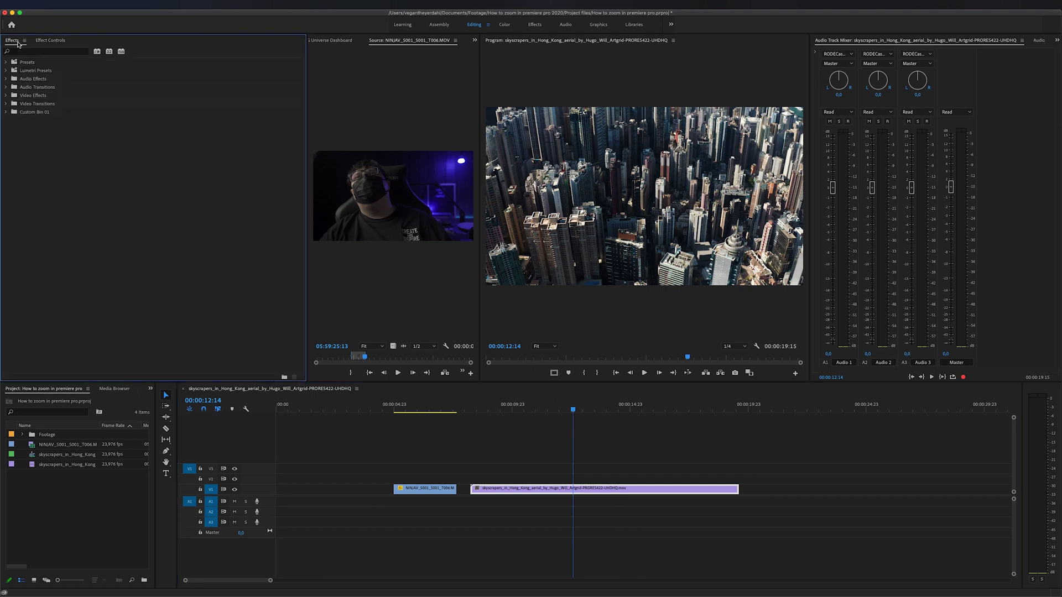
{"action": "left_click", "coordinate": [61, 51]}
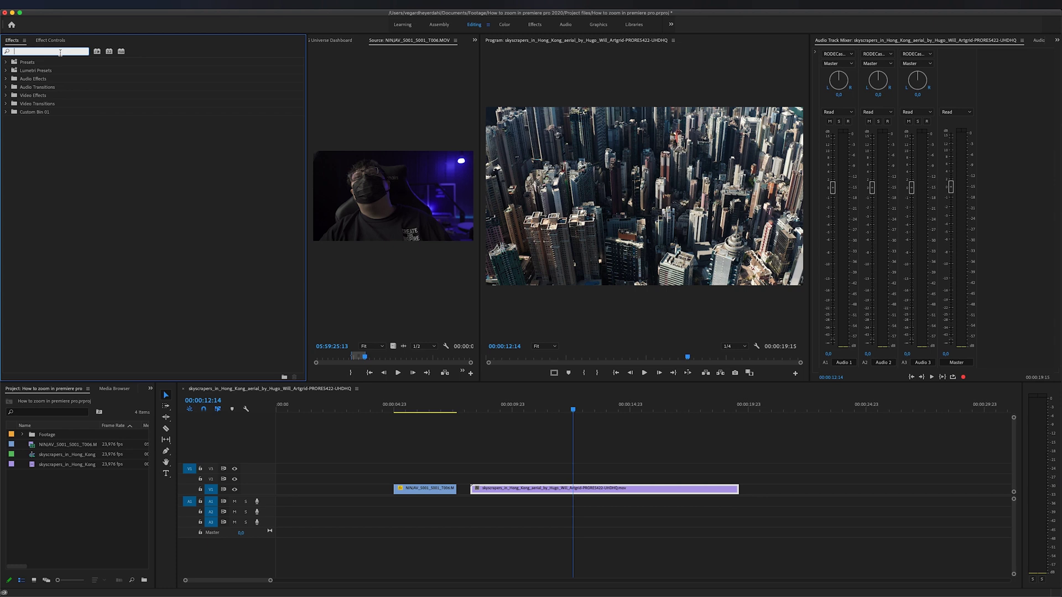
{"action": "type", "text": "trans"}
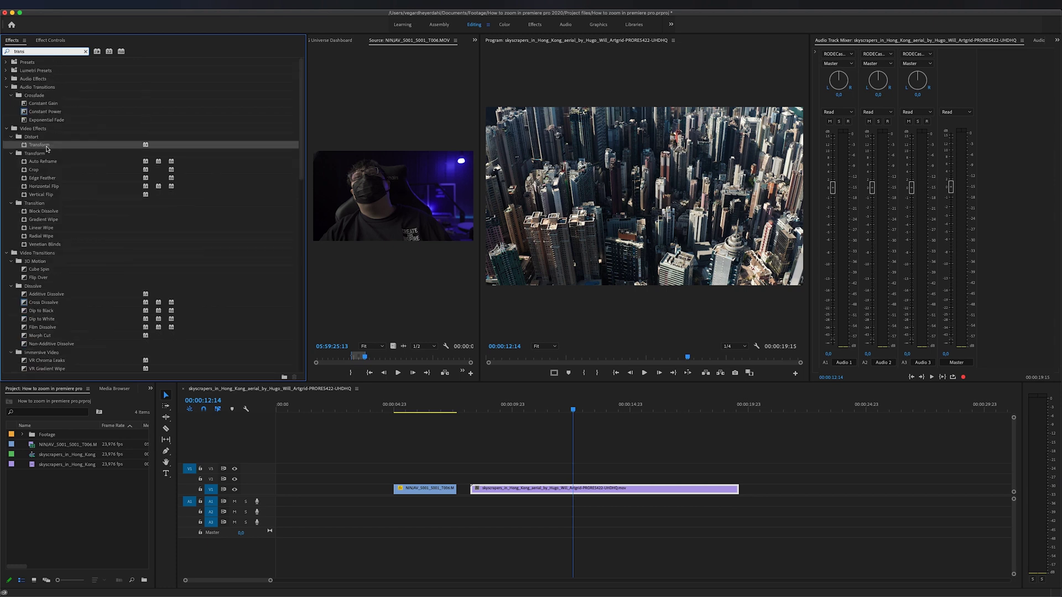
{"action": "left_click_drag", "start_coordinate": [47, 148], "coordinate": [543, 489]}
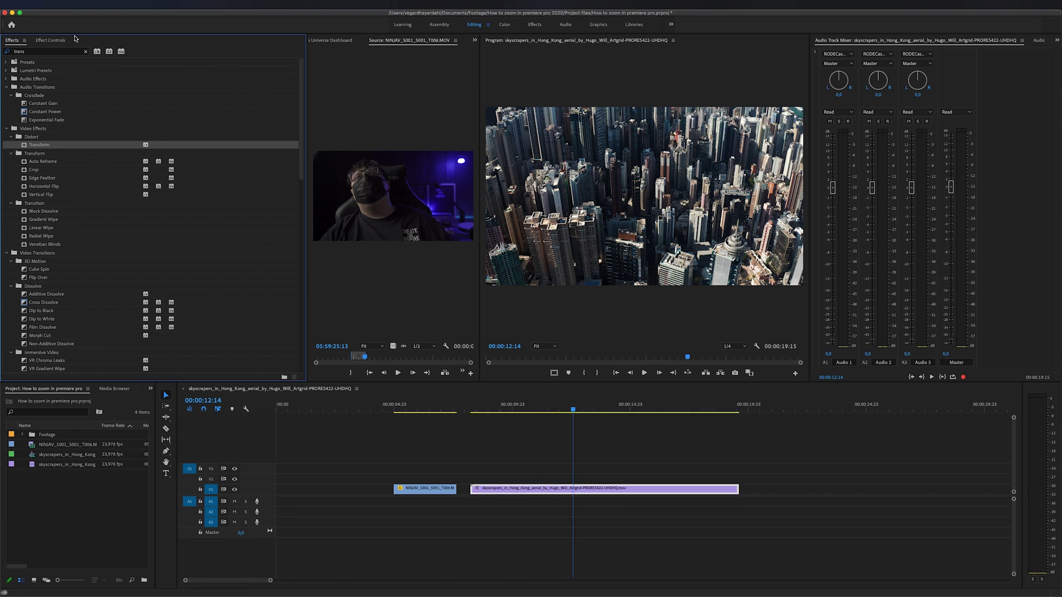
{"action": "left_click", "coordinate": [57, 42]}
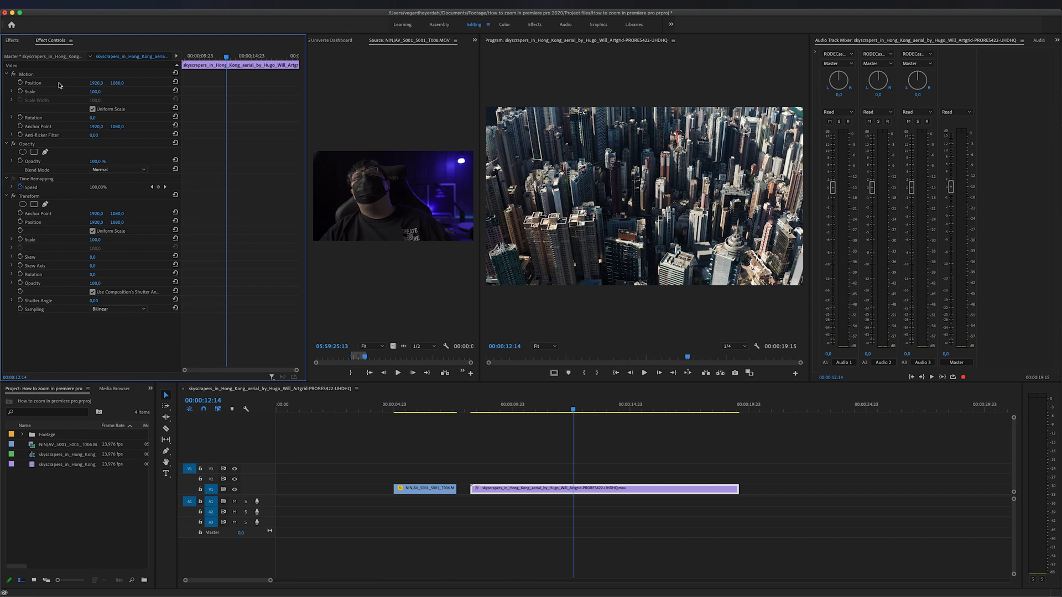
Step: Collapse Motion, Opacity and Time Remapping, select Transform, and park the playhead at 00:00:09:21
{"action": "left_click", "coordinate": [6, 74]}
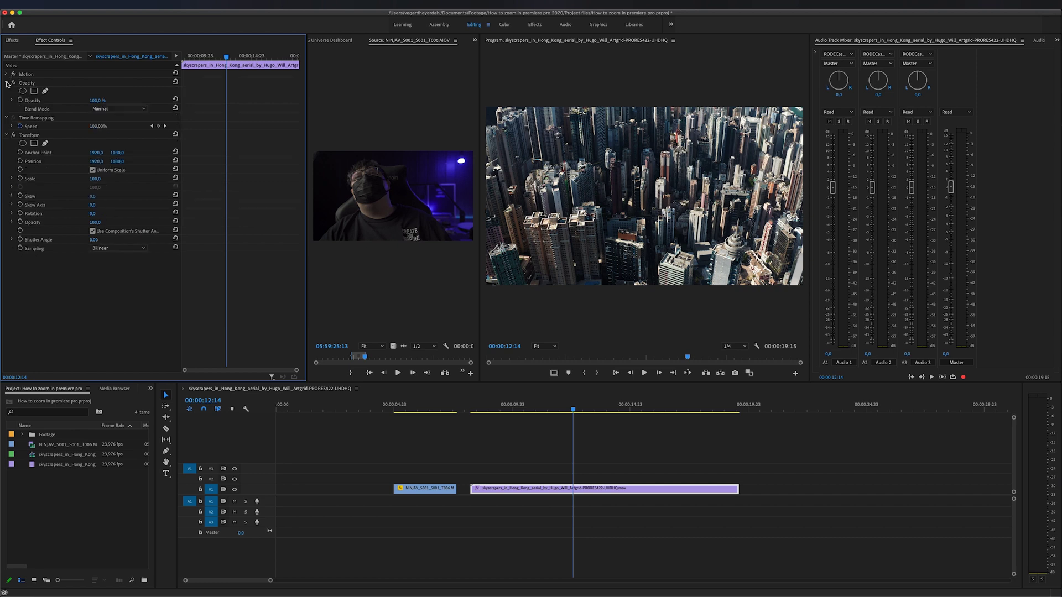
{"action": "left_click", "coordinate": [7, 83]}
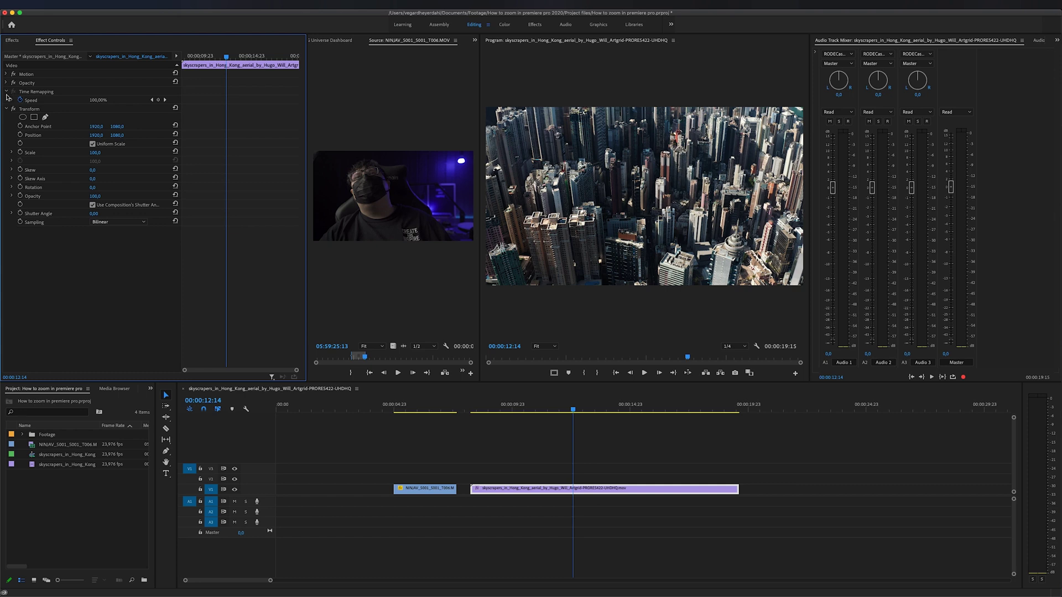
{"action": "left_click", "coordinate": [6, 92]}
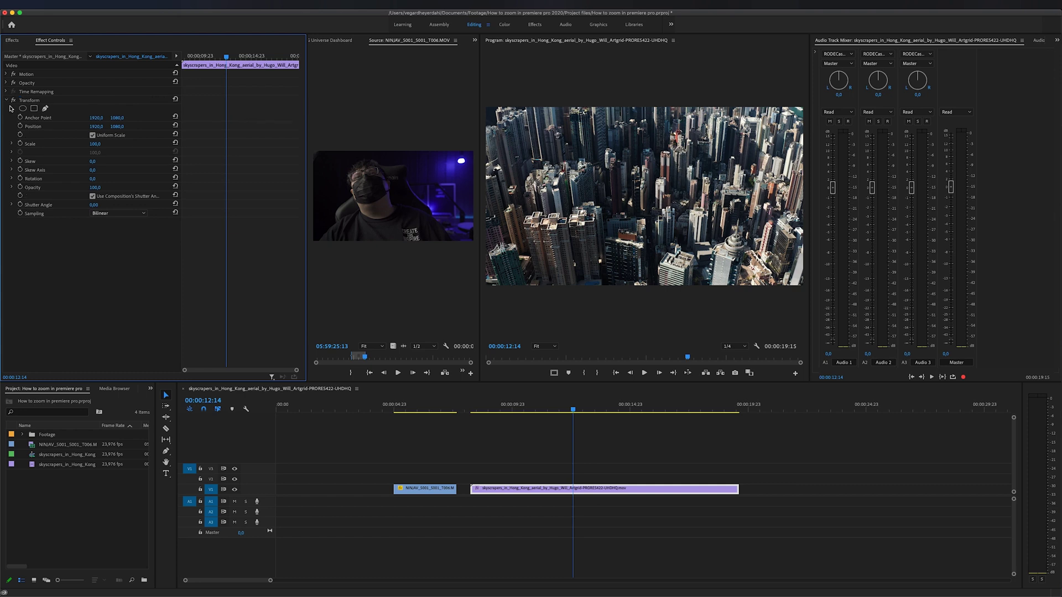
{"action": "left_click", "coordinate": [31, 101]}
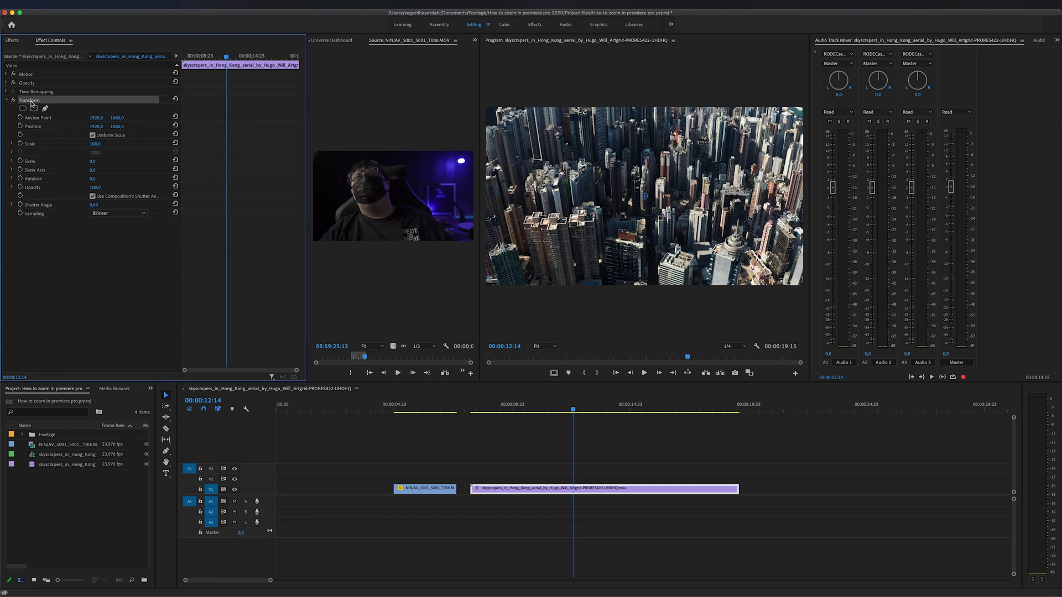
{"action": "left_click", "coordinate": [510, 410]}
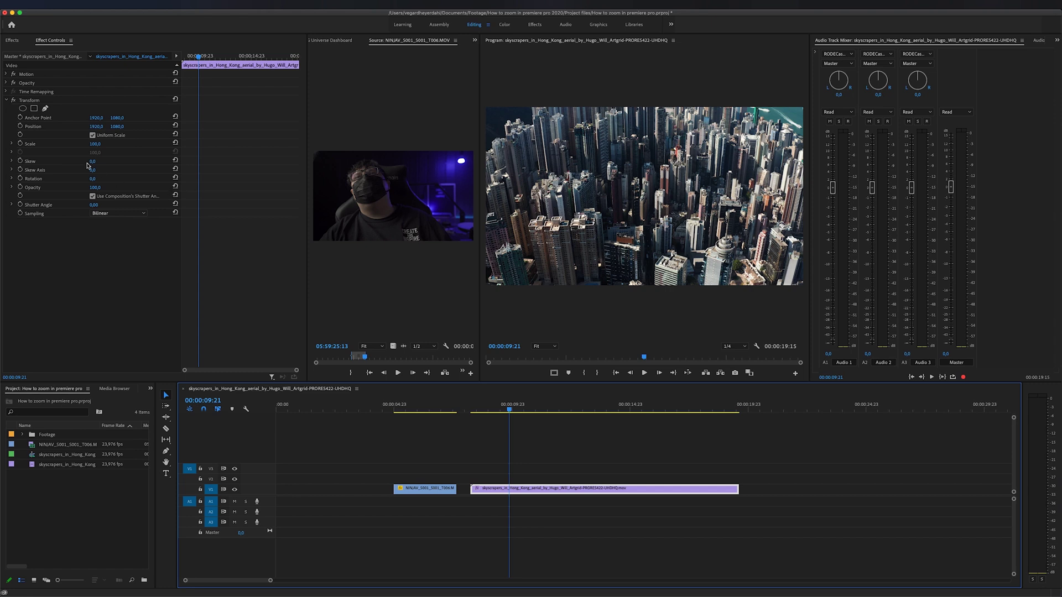
Step: Keyframe Transform Scale at 100 at 00:00:09:21 and 150 near 00:00:12:00
{"action": "left_click", "coordinate": [21, 144]}
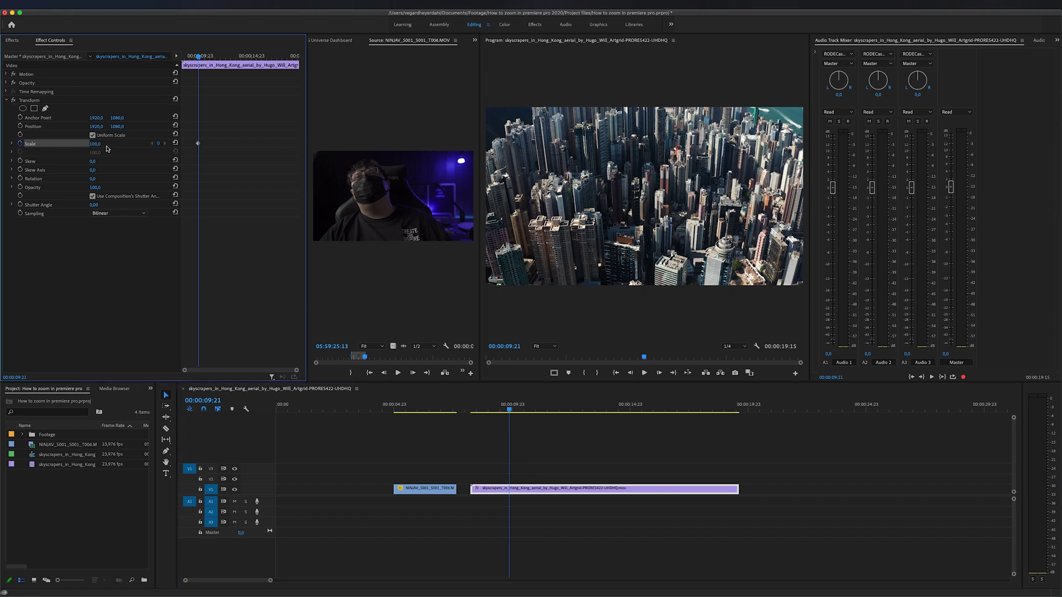
{"action": "key", "text": "space"}
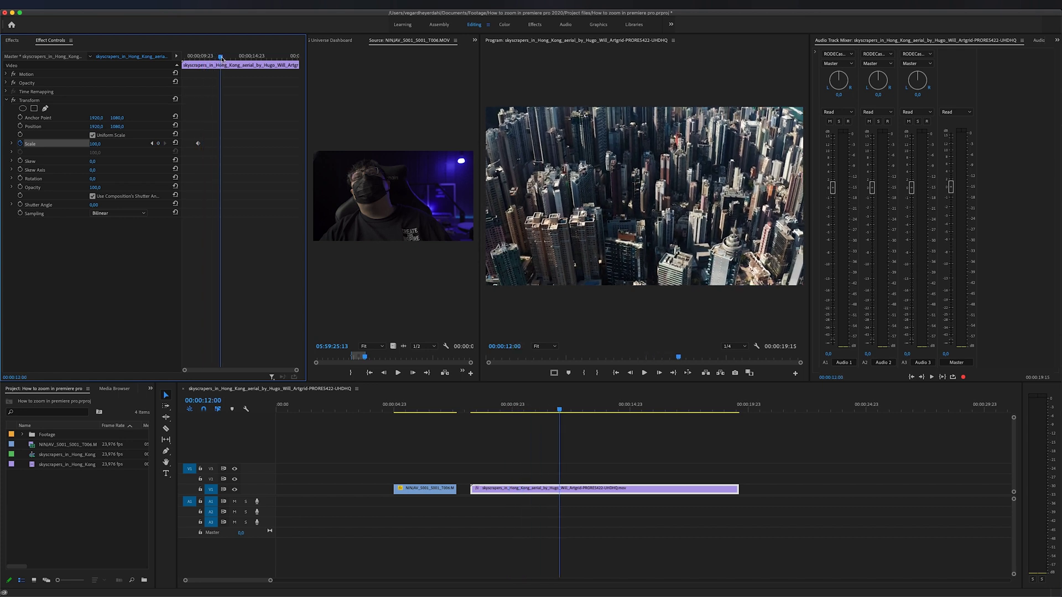
{"action": "left_click", "coordinate": [101, 143]}
{"action": "type", "text": "150"}
{"action": "key", "text": "Return"}
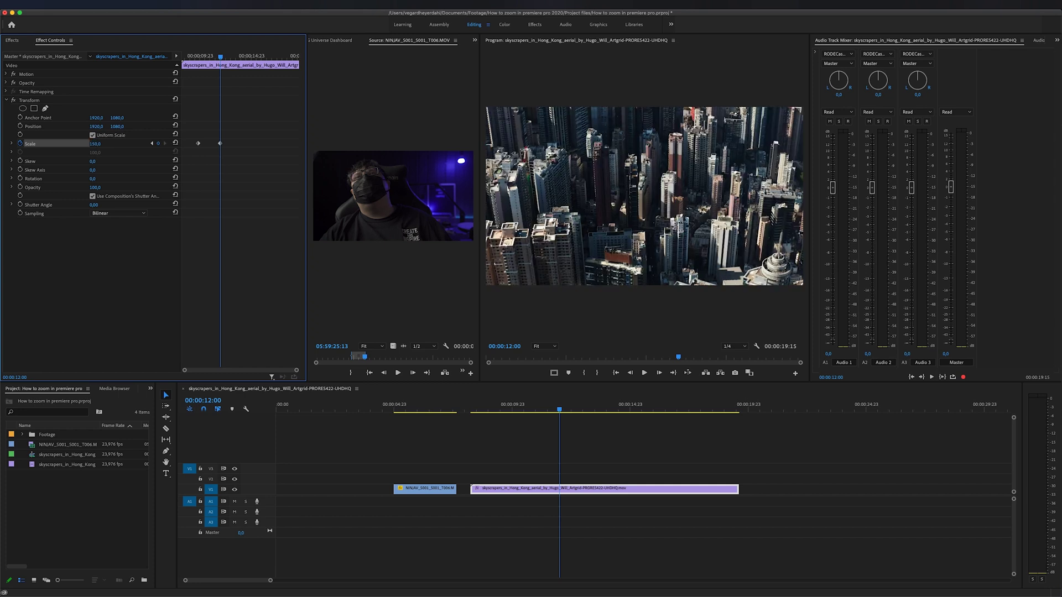
Step: Play back the new Transform zoom from before its start
{"action": "left_click", "coordinate": [188, 57]}
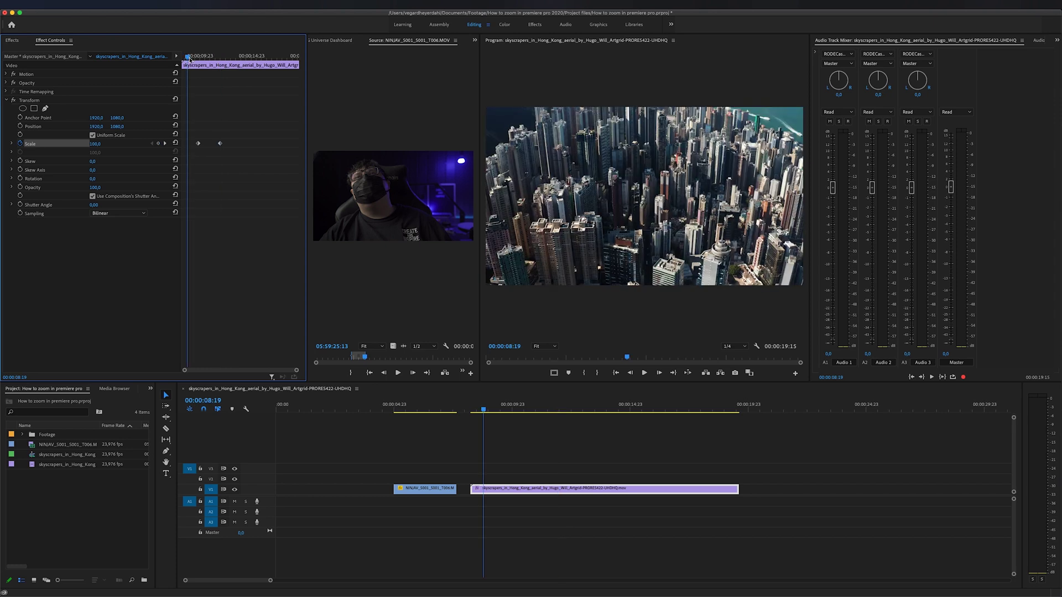
{"action": "key", "text": "space"}
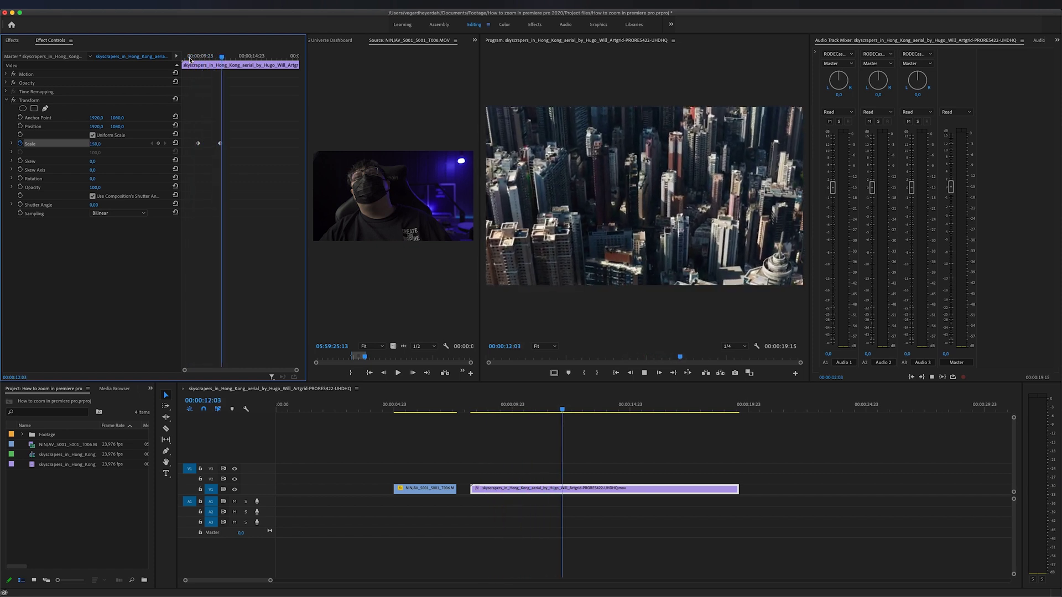
{"action": "key", "text": "space"}
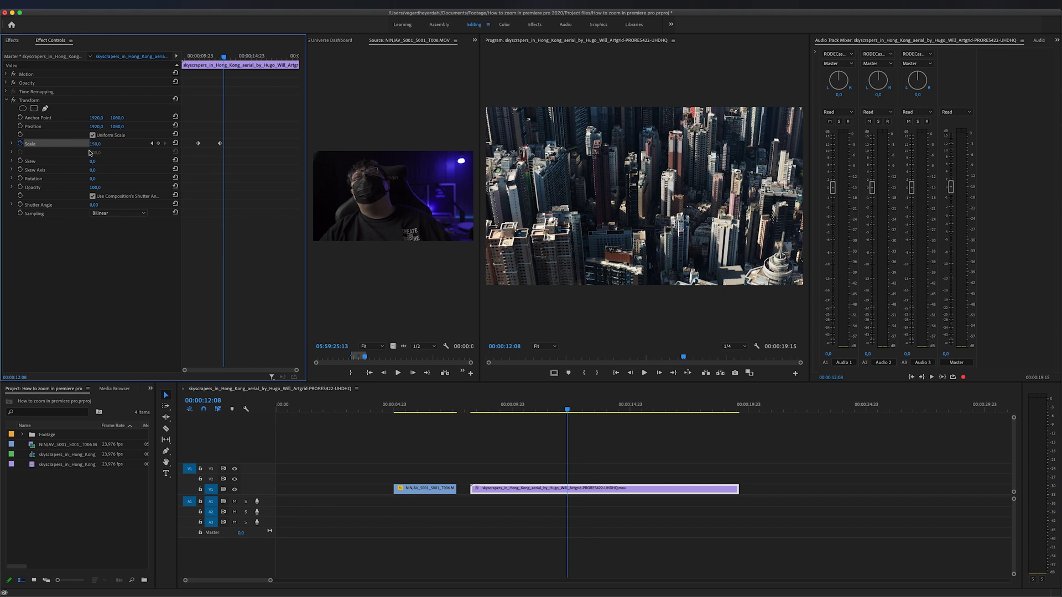
Step: Drag the velocity handle to ease into the 150 Scale keyframe, then preview the zoom
{"action": "left_click", "coordinate": [13, 144]}
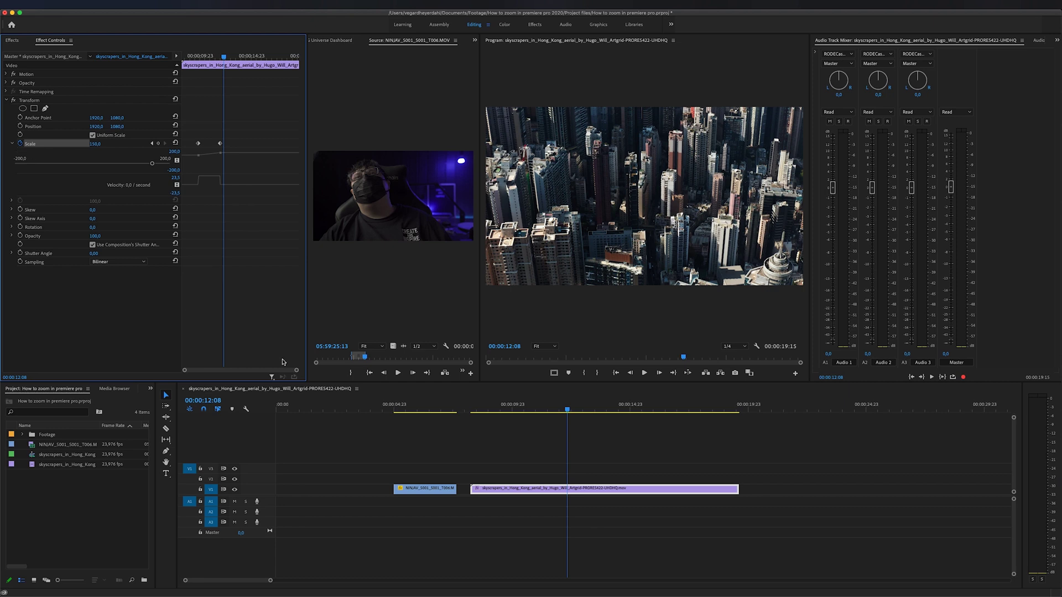
{"action": "left_click_drag", "start_coordinate": [296, 371], "coordinate": [245, 370]}
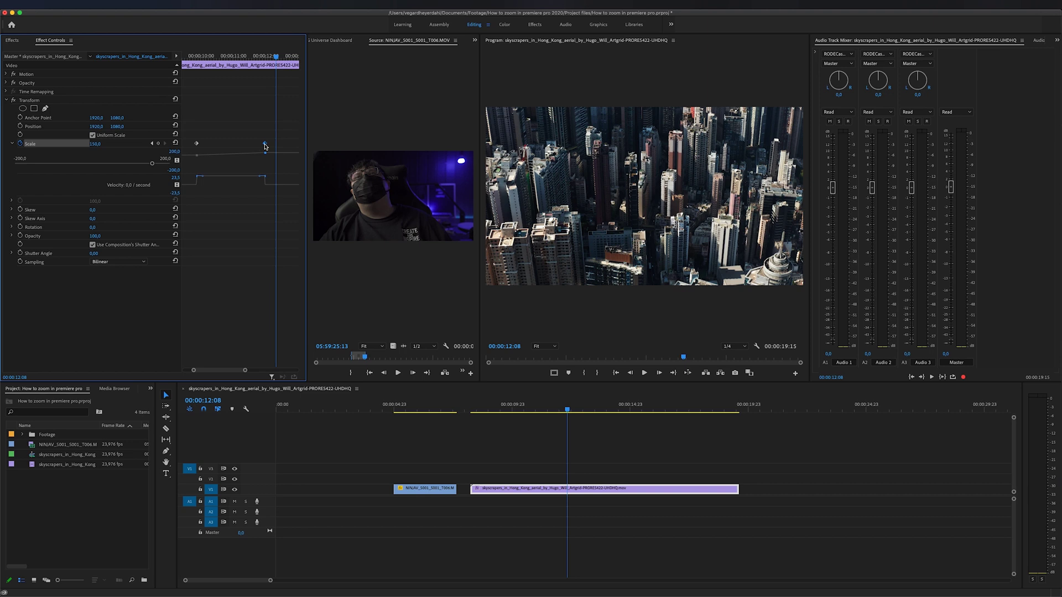
{"action": "left_click", "coordinate": [266, 144]}
{"action": "left_click_drag", "start_coordinate": [260, 177], "coordinate": [213, 179]}
{"action": "left_click", "coordinate": [184, 56]}
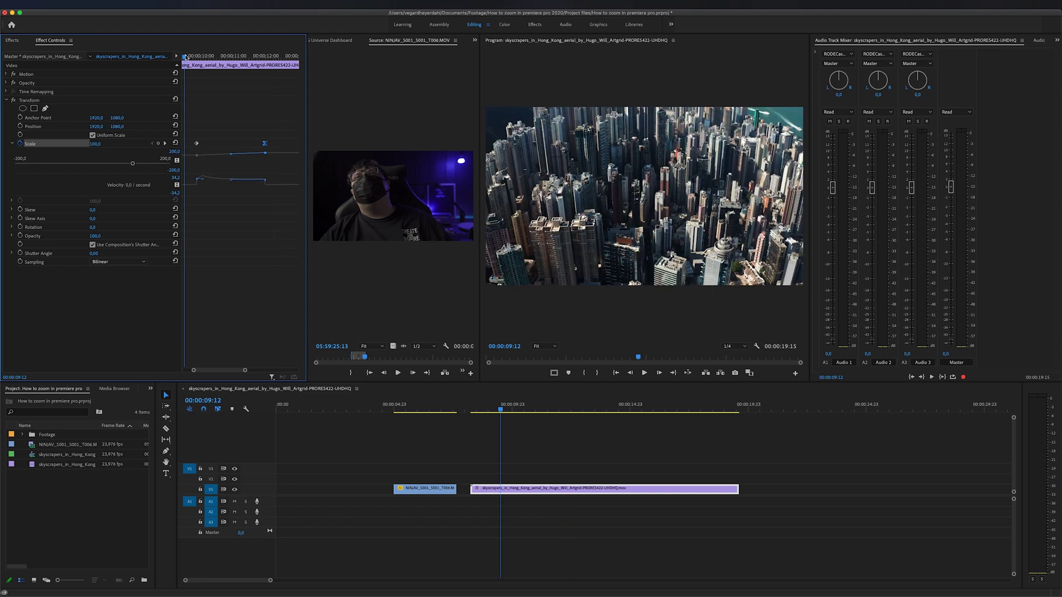
{"action": "key", "text": "space"}
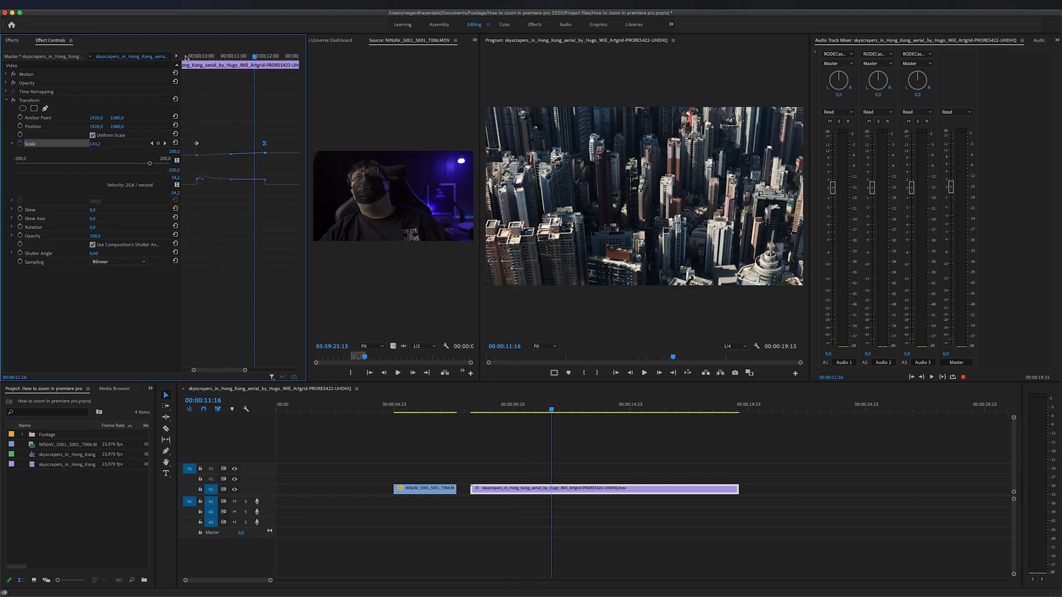
{"action": "key", "text": "space"}
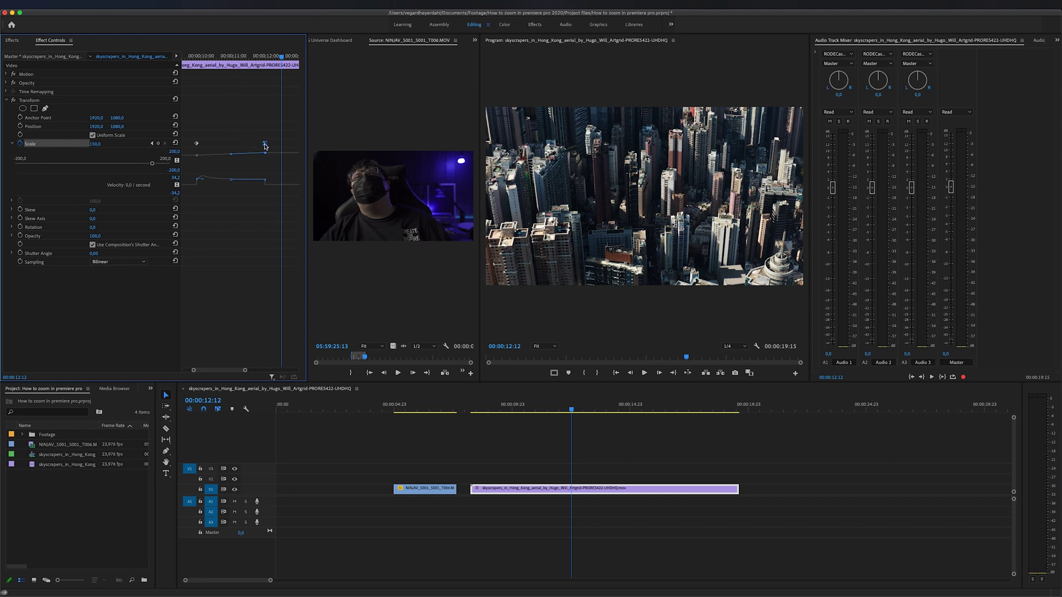
Step: Move the ending Scale keyframe earlier to 00:00:11:00 and preview the quicker zoom
{"action": "left_click_drag", "start_coordinate": [265, 145], "coordinate": [229, 149]}
{"action": "left_click", "coordinate": [188, 56]}
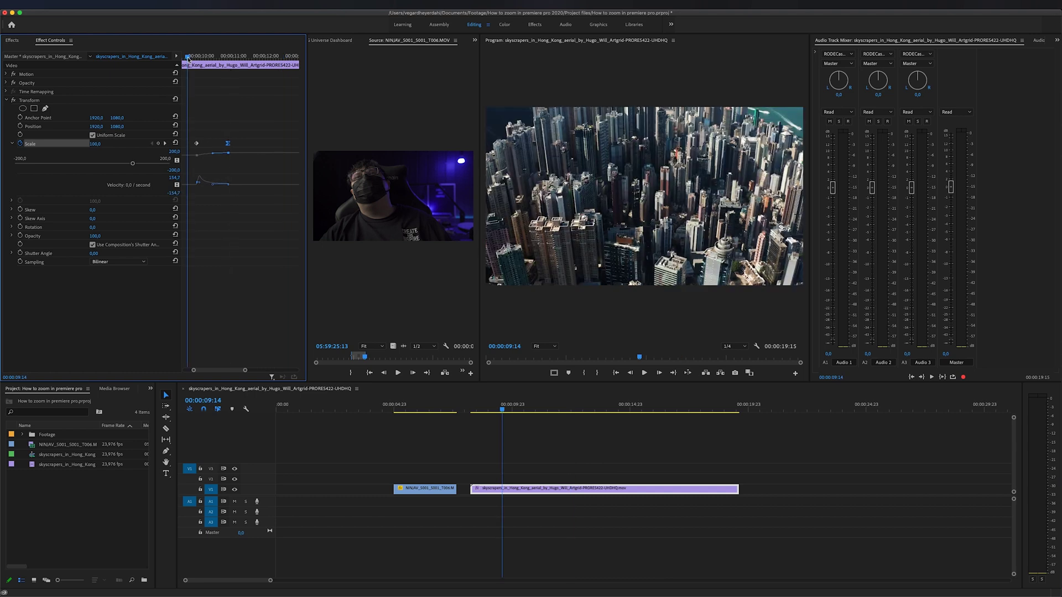
{"action": "key", "text": "space"}
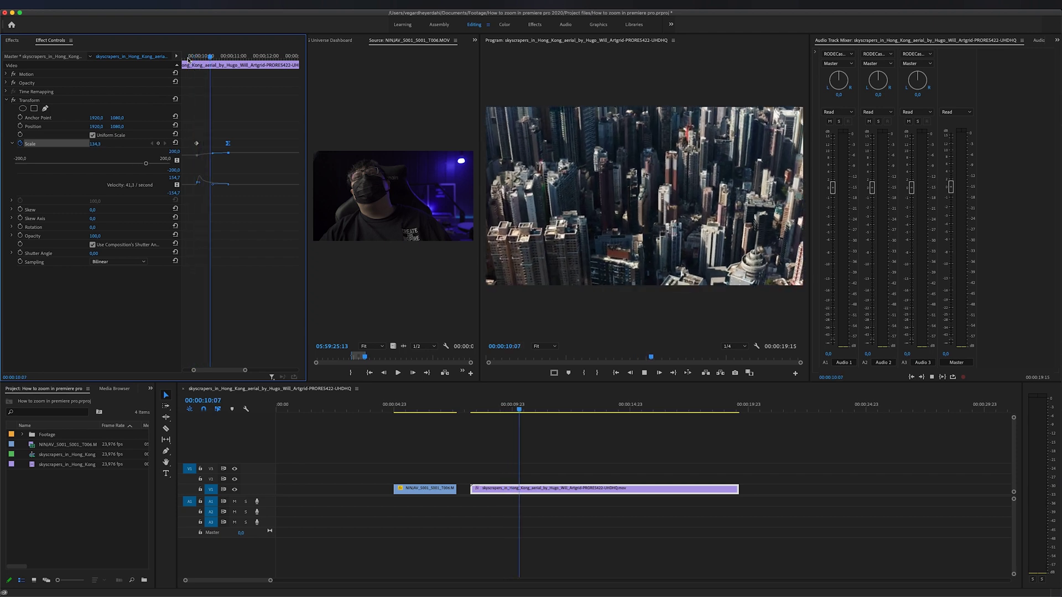
{"action": "key", "text": "space"}
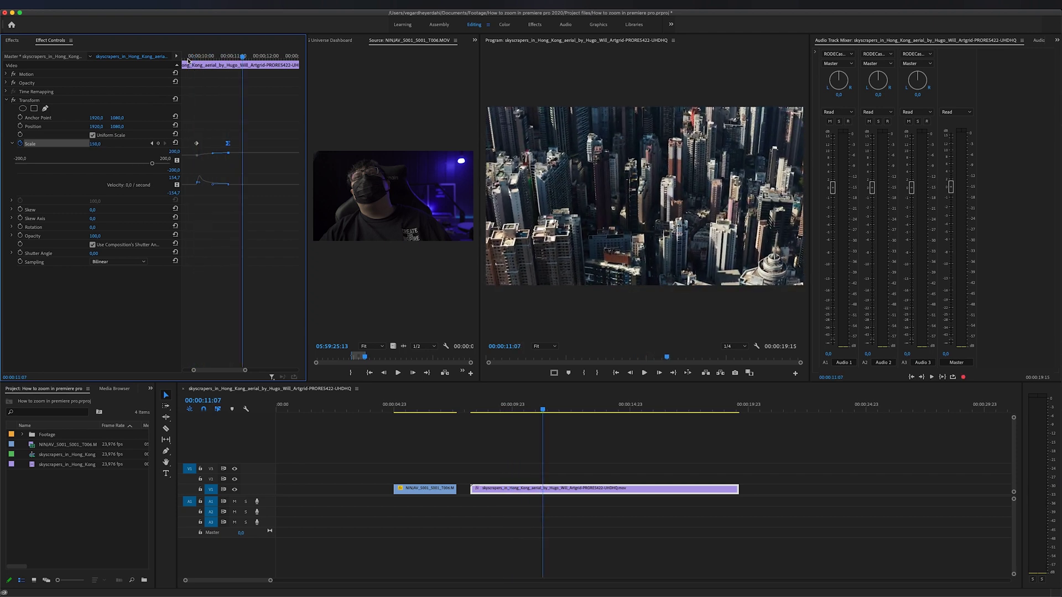
Step: Apply Ease Out to the starting Scale keyframe and play back the fully eased zoom
{"action": "right_click", "coordinate": [197, 145]}
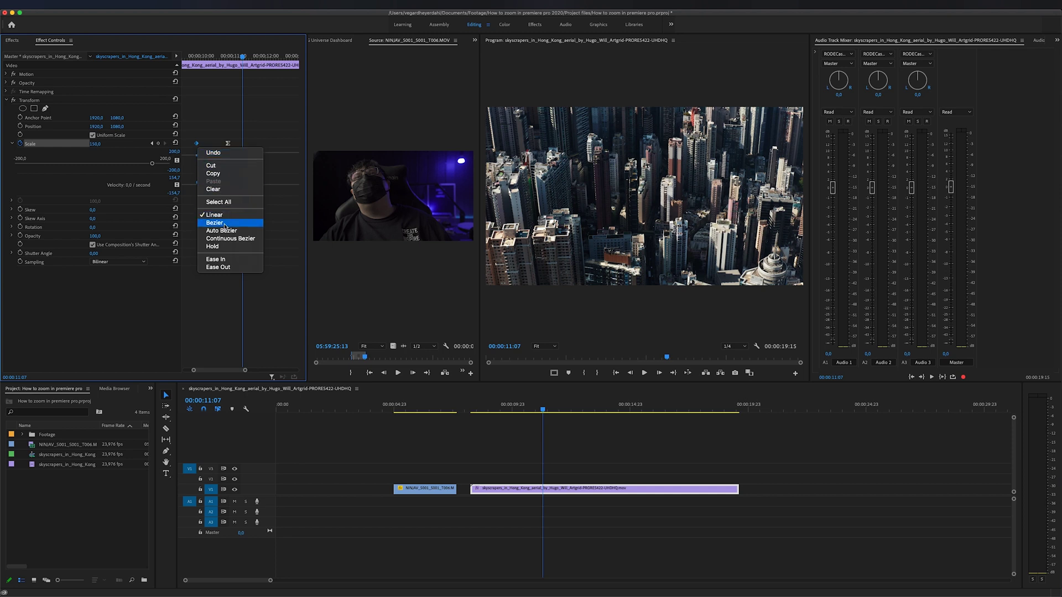
{"action": "left_click", "coordinate": [225, 268]}
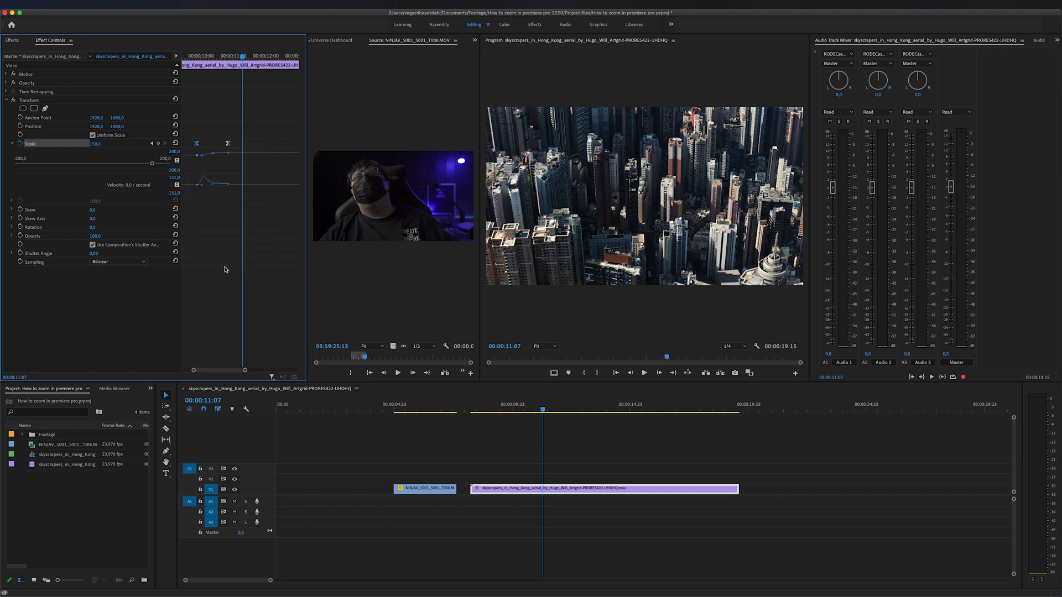
{"action": "left_click", "coordinate": [193, 56]}
{"action": "key", "text": "space"}
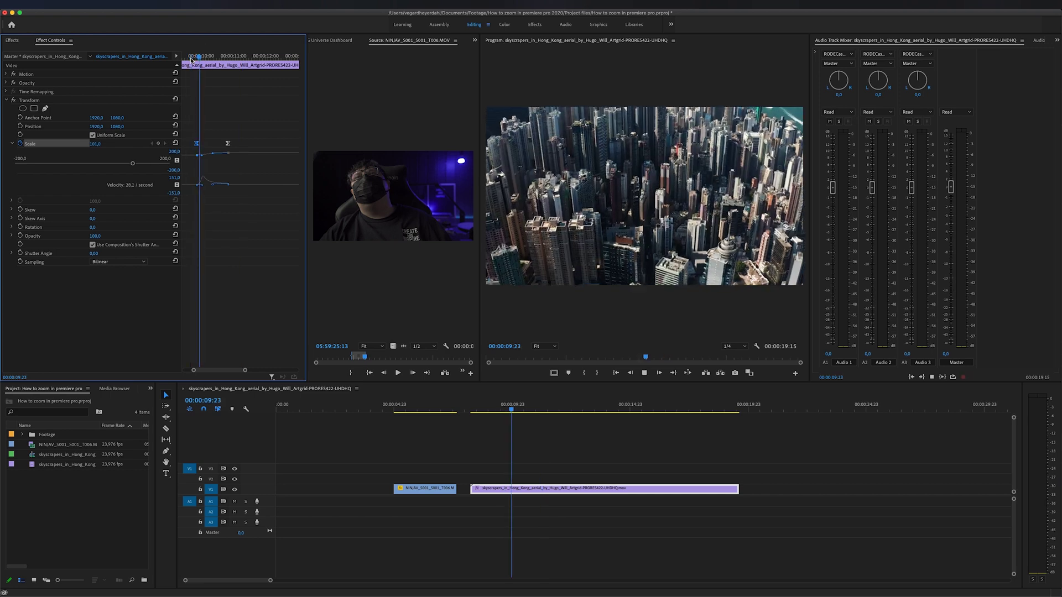
{"action": "key", "text": "space"}
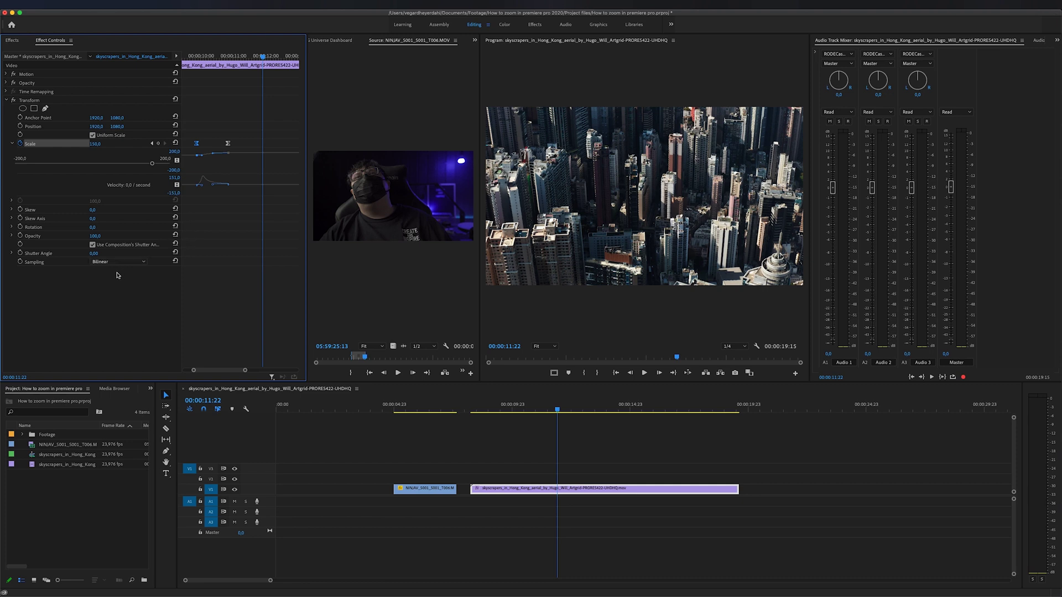
Step: Enter 180 as the Transform Shutter Angle on the skyscrapers clip
{"action": "left_click", "coordinate": [93, 254]}
{"action": "type", "text": "180"}
{"action": "key", "text": "Return"}
Step: Play the zoom from its start, then scrub to mid-zoom to inspect the motion blur
{"action": "left_click", "coordinate": [189, 57]}
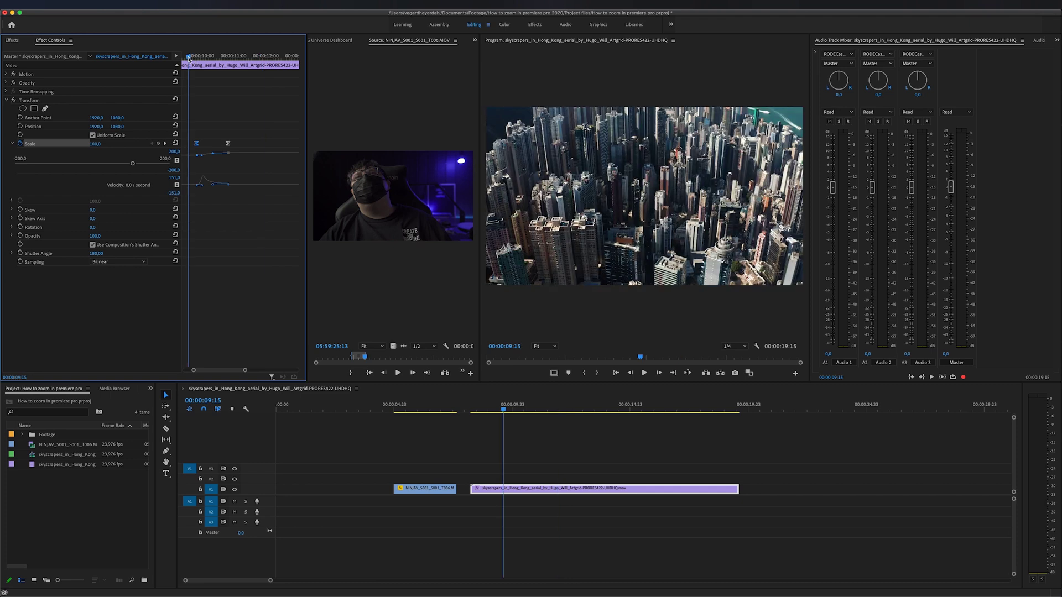
{"action": "key", "text": "space"}
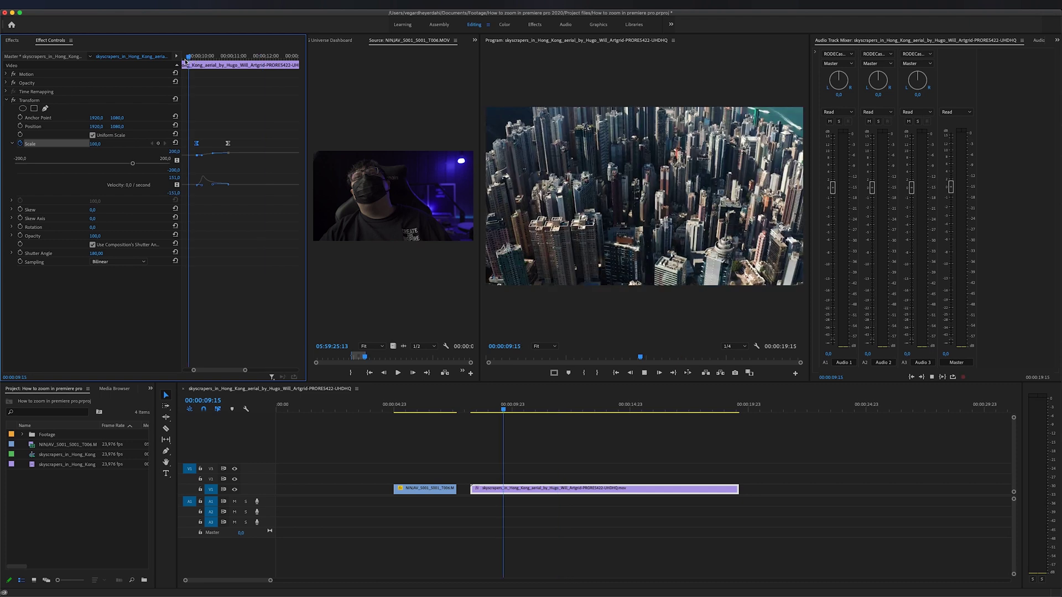
{"action": "key", "text": "space"}
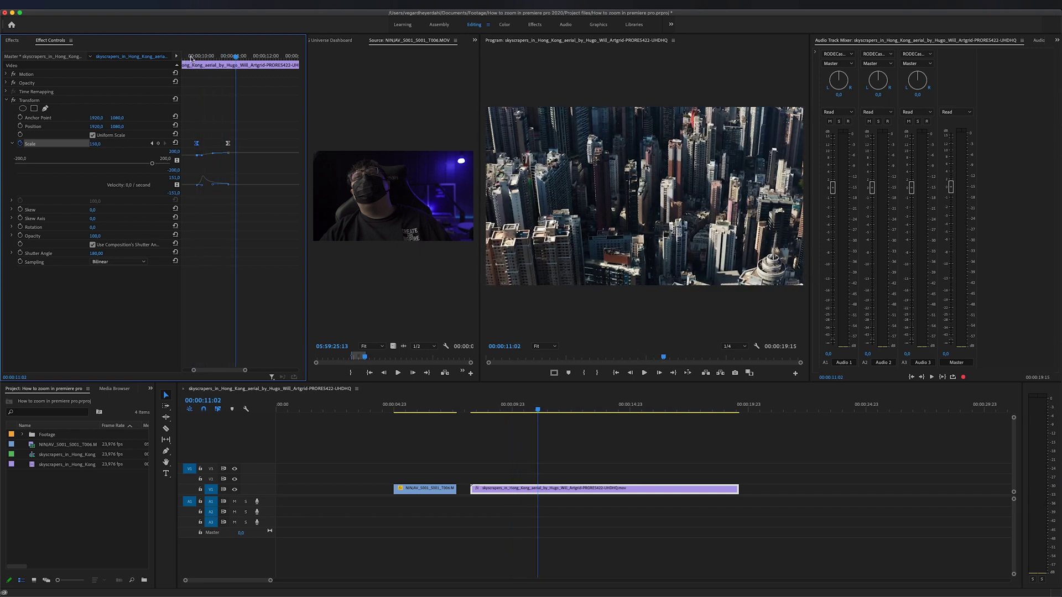
{"action": "left_click_drag", "start_coordinate": [201, 57], "coordinate": [205, 59]}
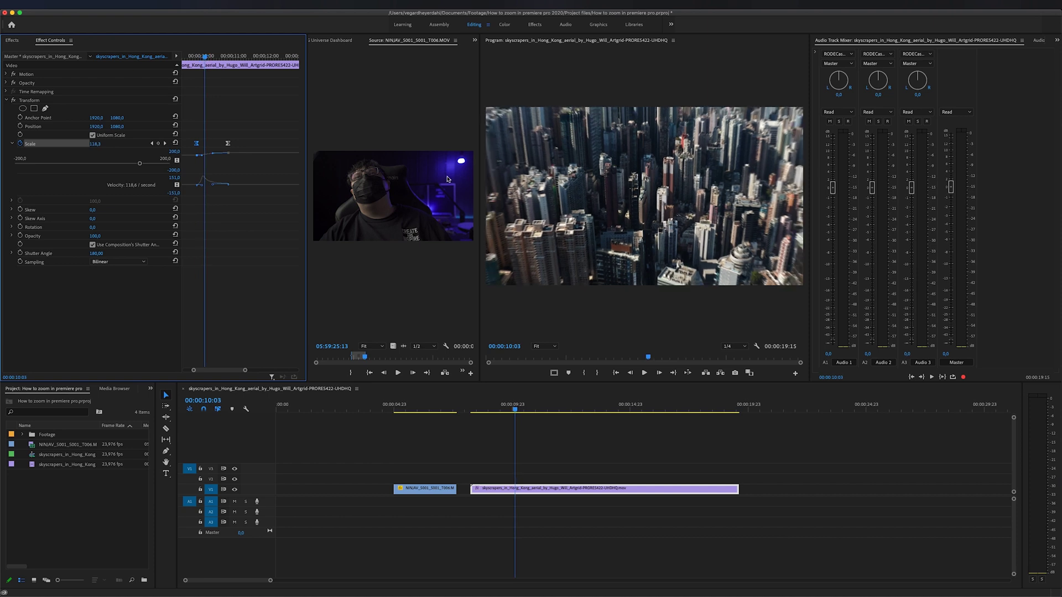